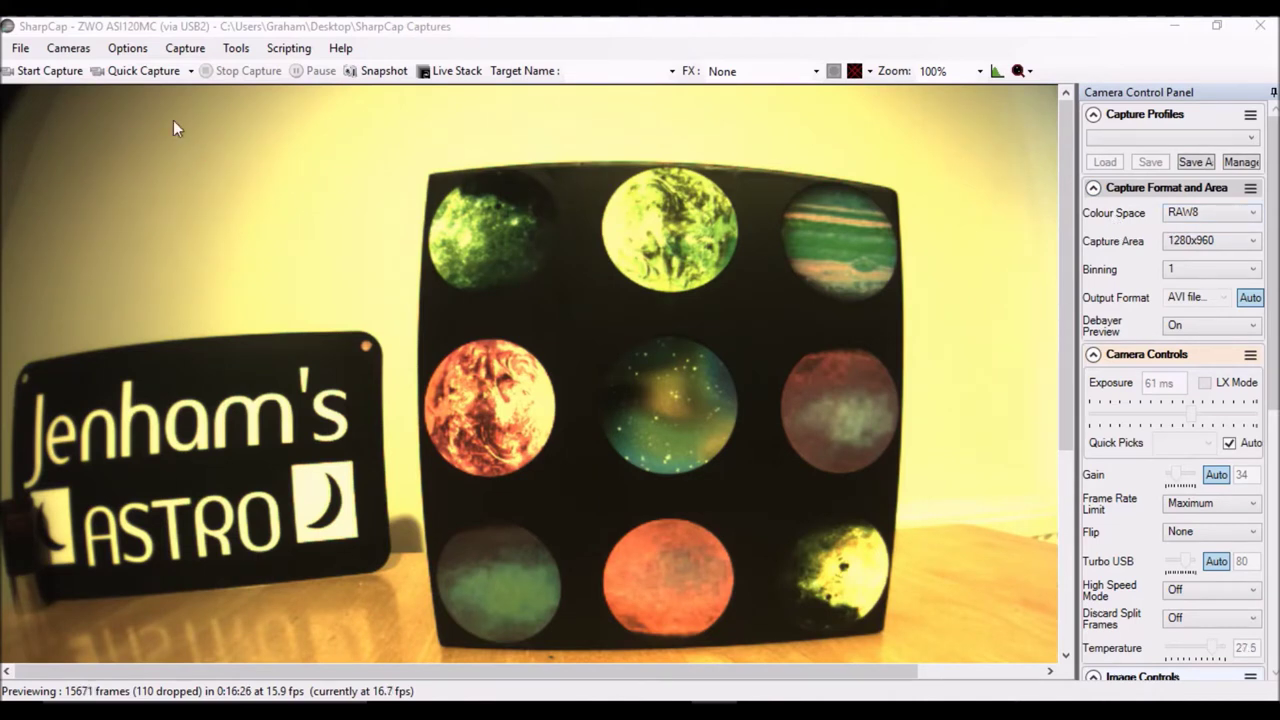
Record a quick 100-frame RAW8 clip, 08_06_59, review its greyscale playback, then close Films & TV.
click(136, 70)
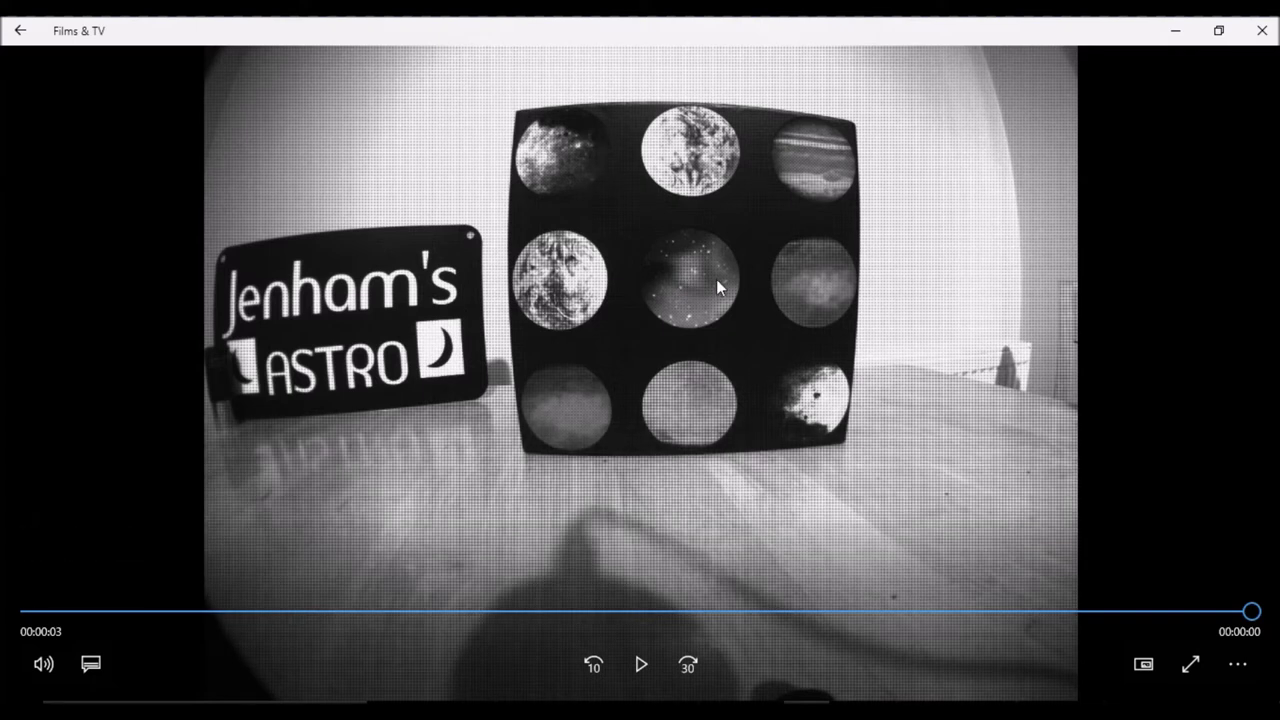
click(1262, 31)
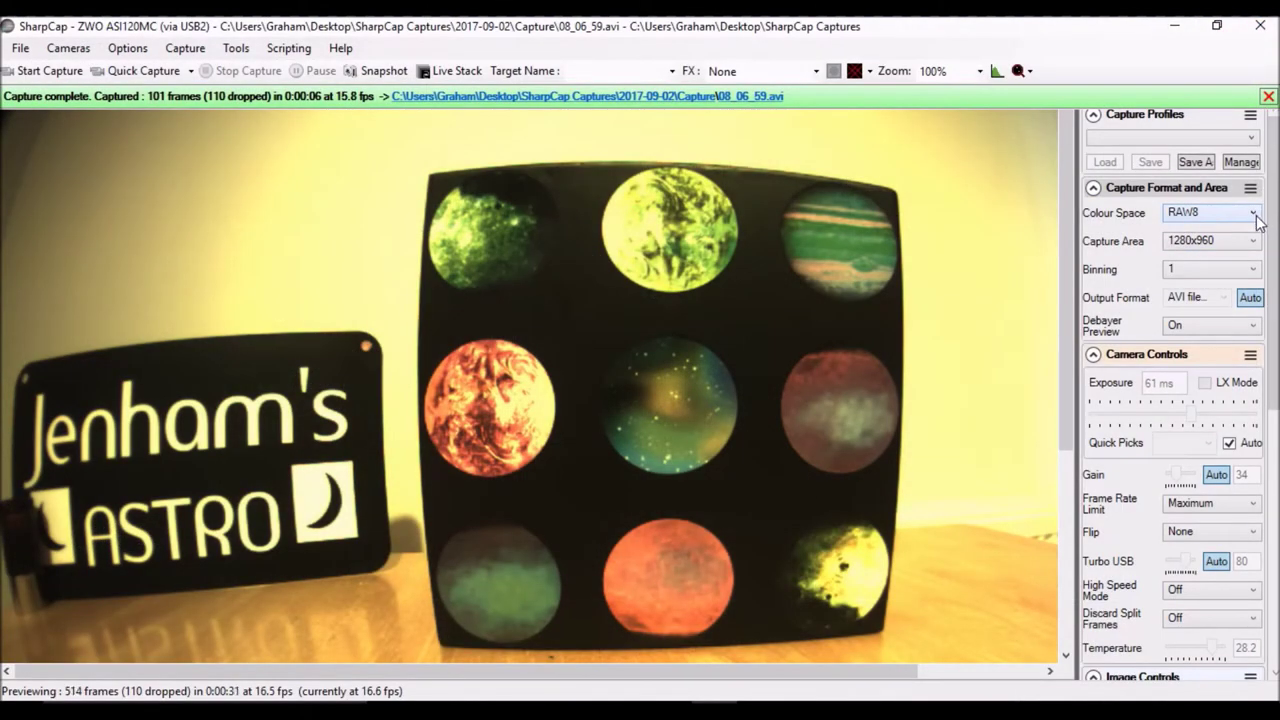
click(1256, 216)
Switch the colour space to RGB24 and record the quick colour clip 08_07_39.
click(1186, 244)
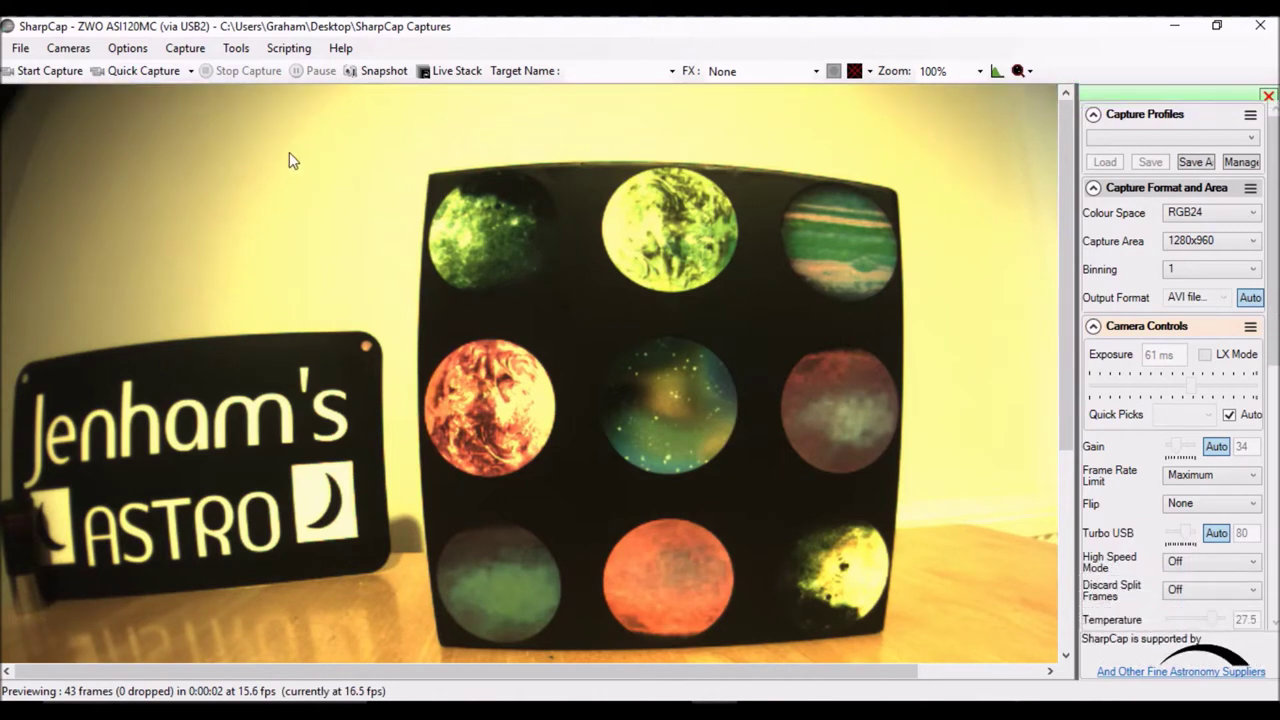
click(126, 73)
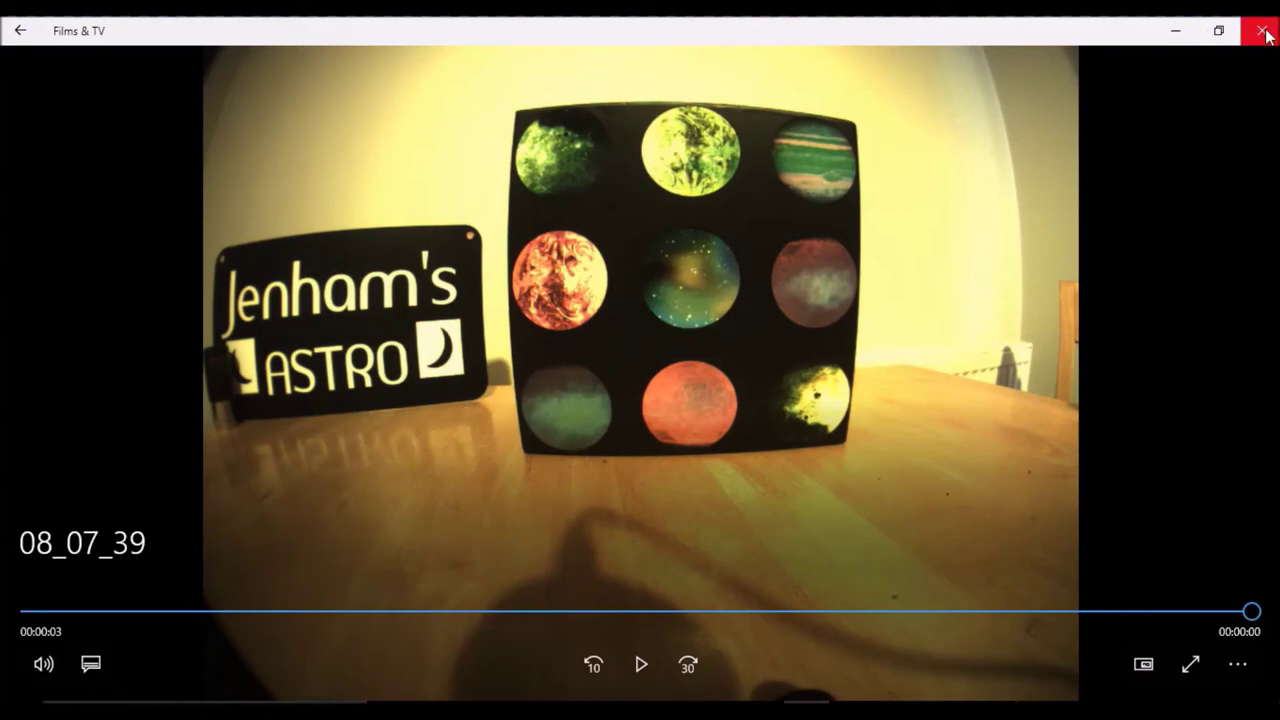
Close the 08_07_39 colour playback and return to SharpCap's RGB24 live preview.
click(1261, 31)
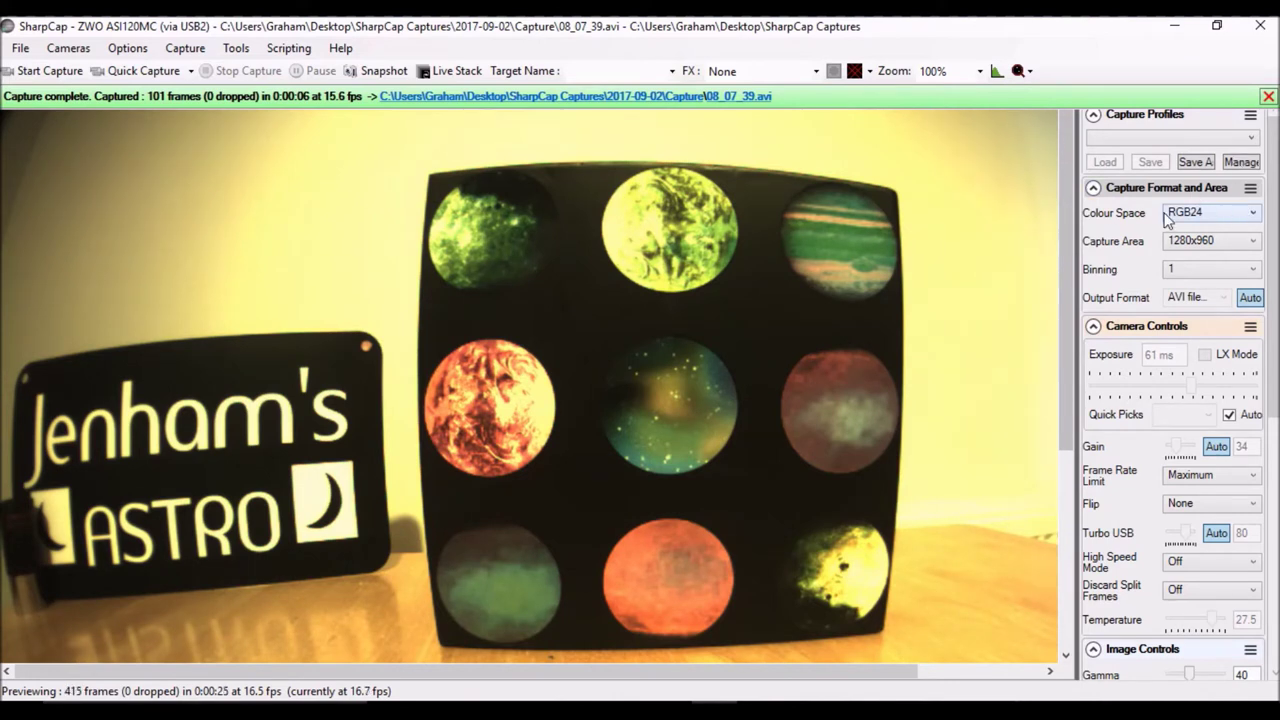
click(1256, 219)
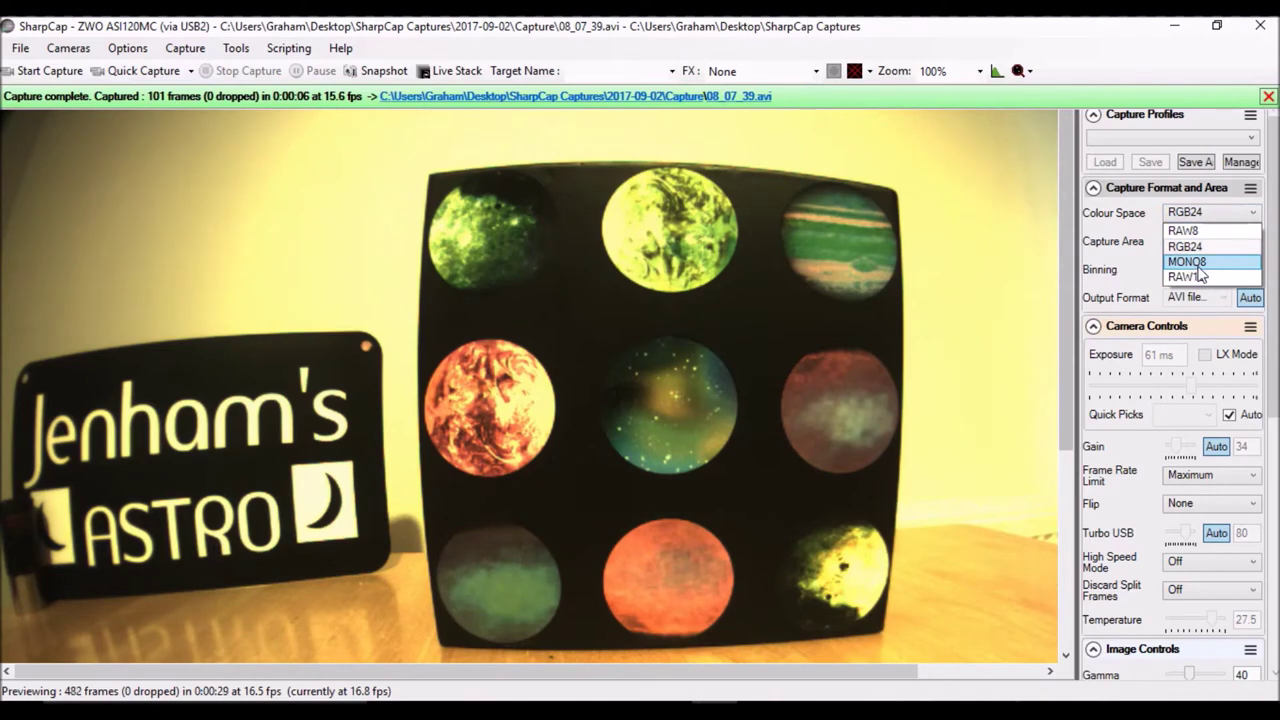
Switch the colour space to MONO8, record greyscale clip 08_08_19, and close its playback.
click(1198, 266)
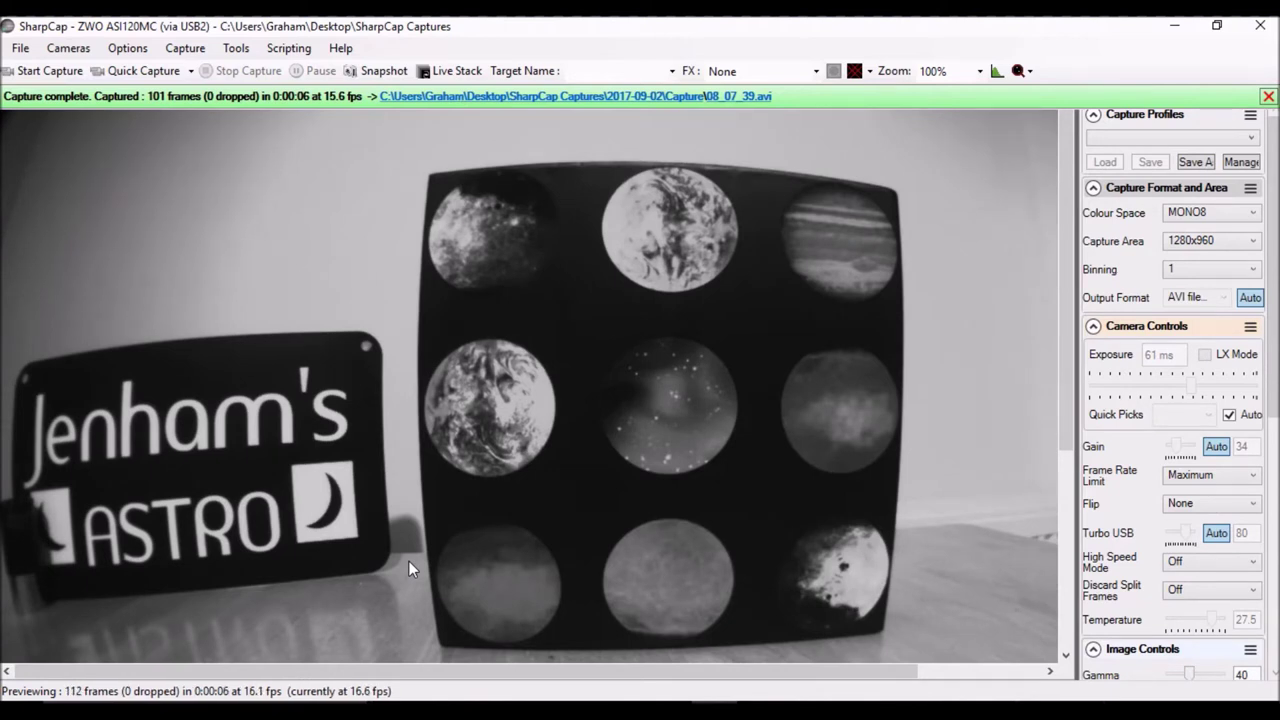
click(141, 73)
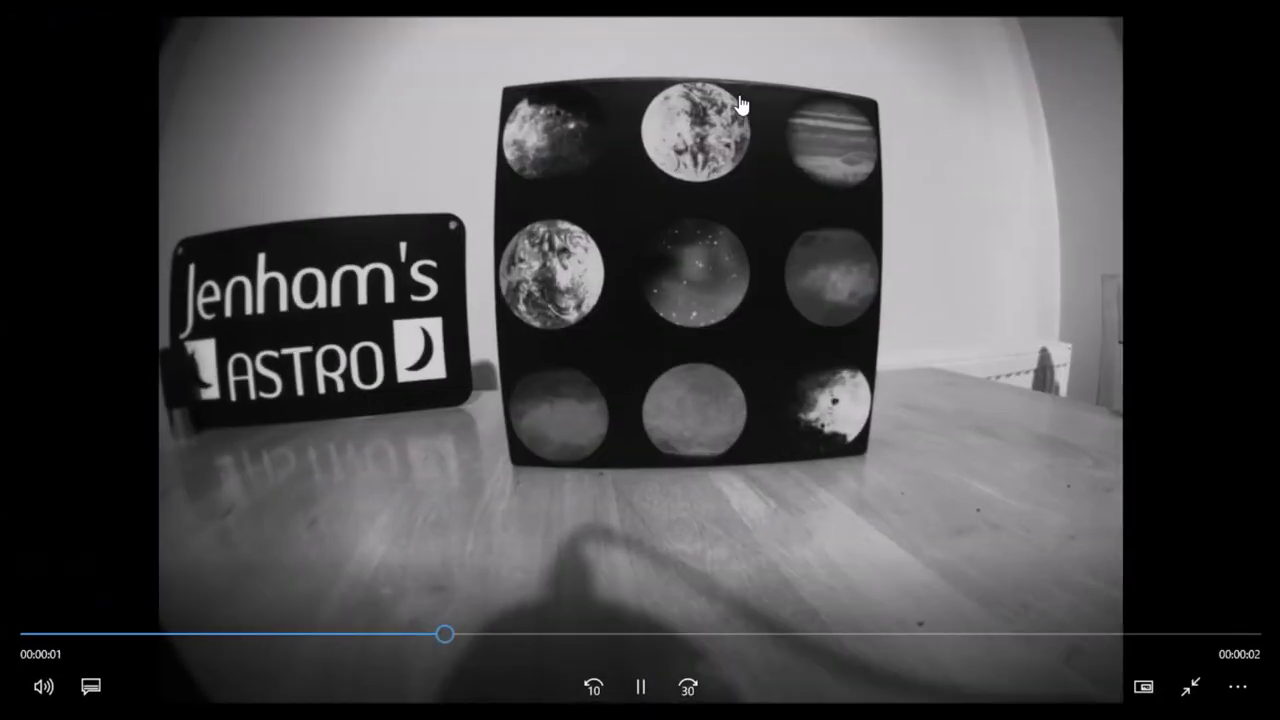
click(1252, 23)
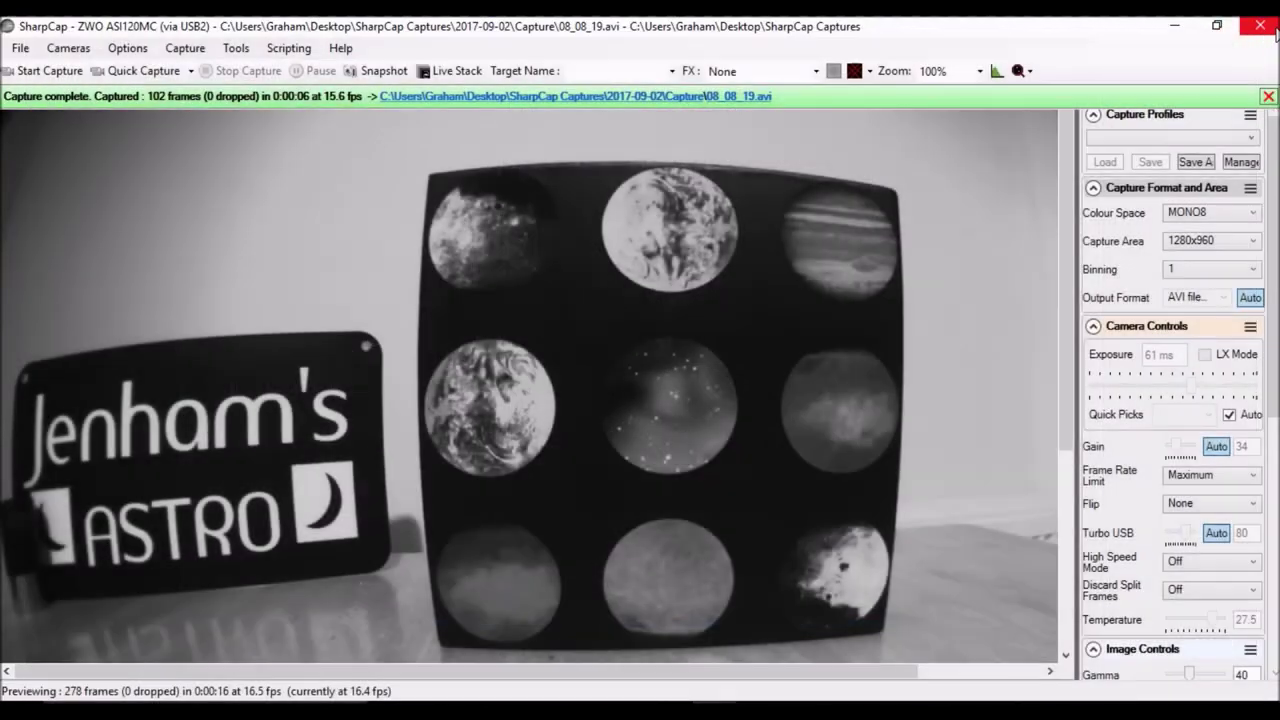
click(1252, 212)
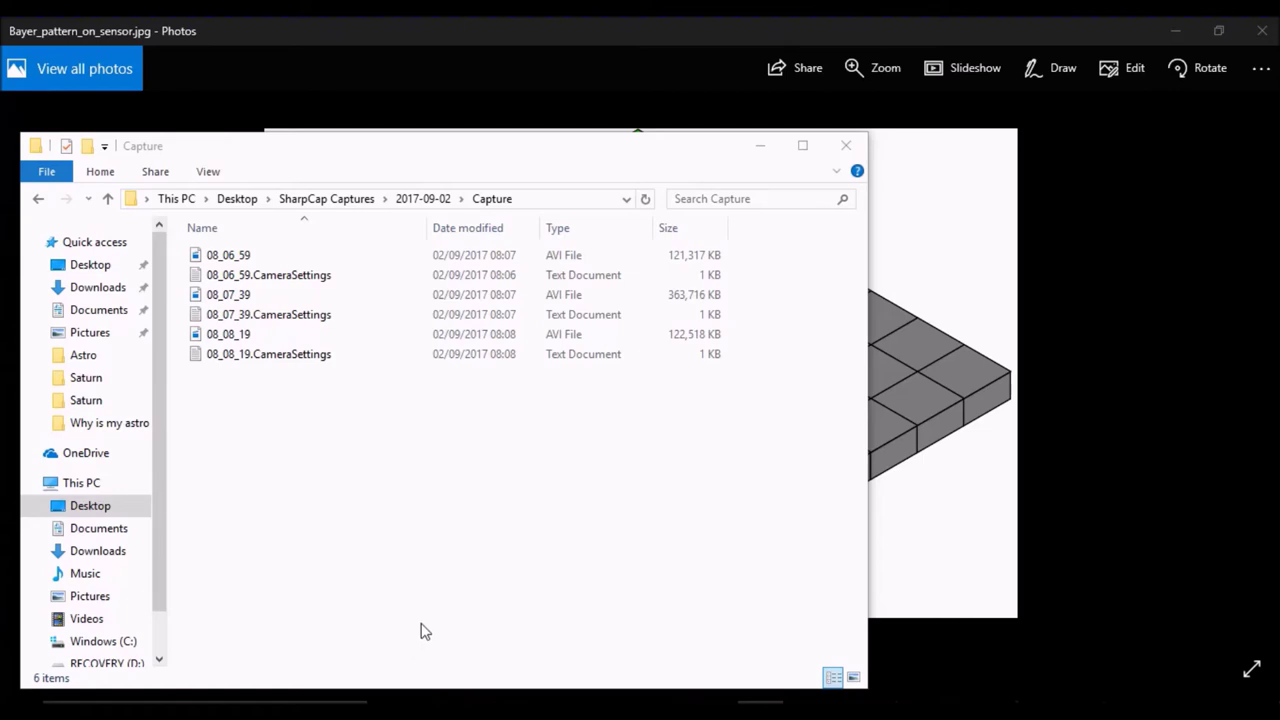
Compare capture sizes: 08_06_59 at 121,317 KB, 08_07_39 at 363,716 KB, 08_08_19 at 122,518 KB.
click(233, 262)
click(242, 299)
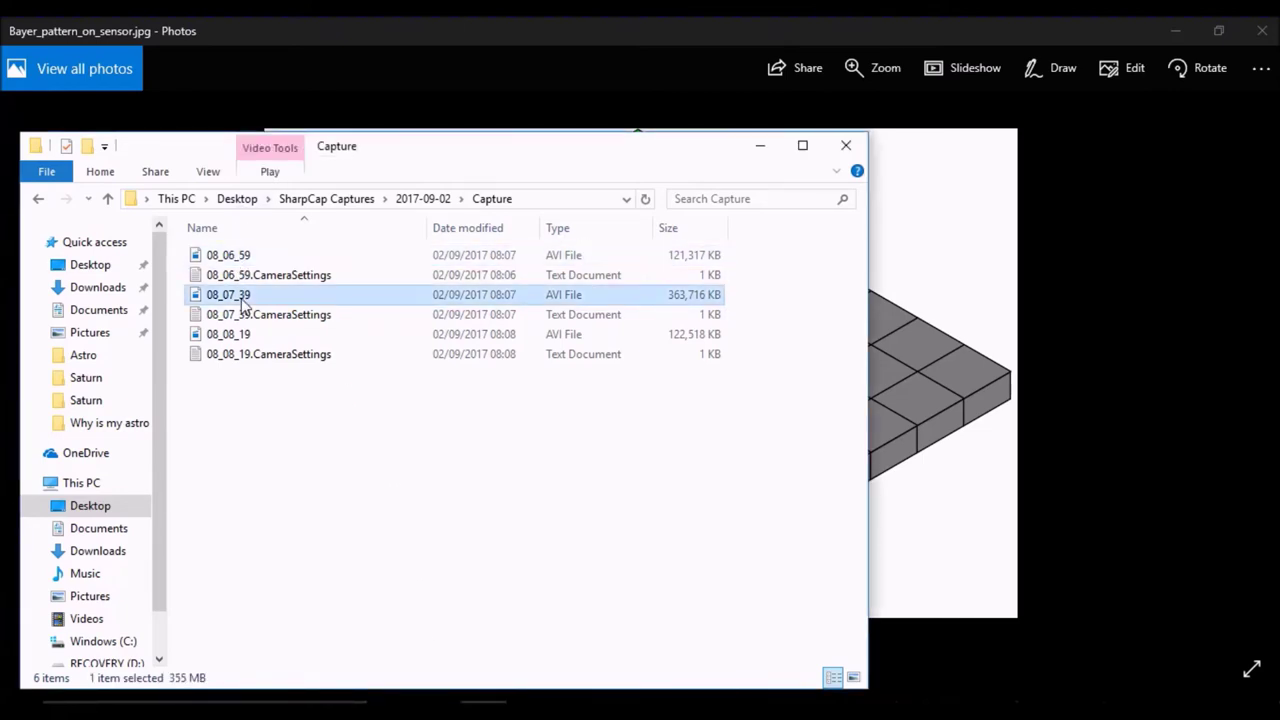
click(236, 340)
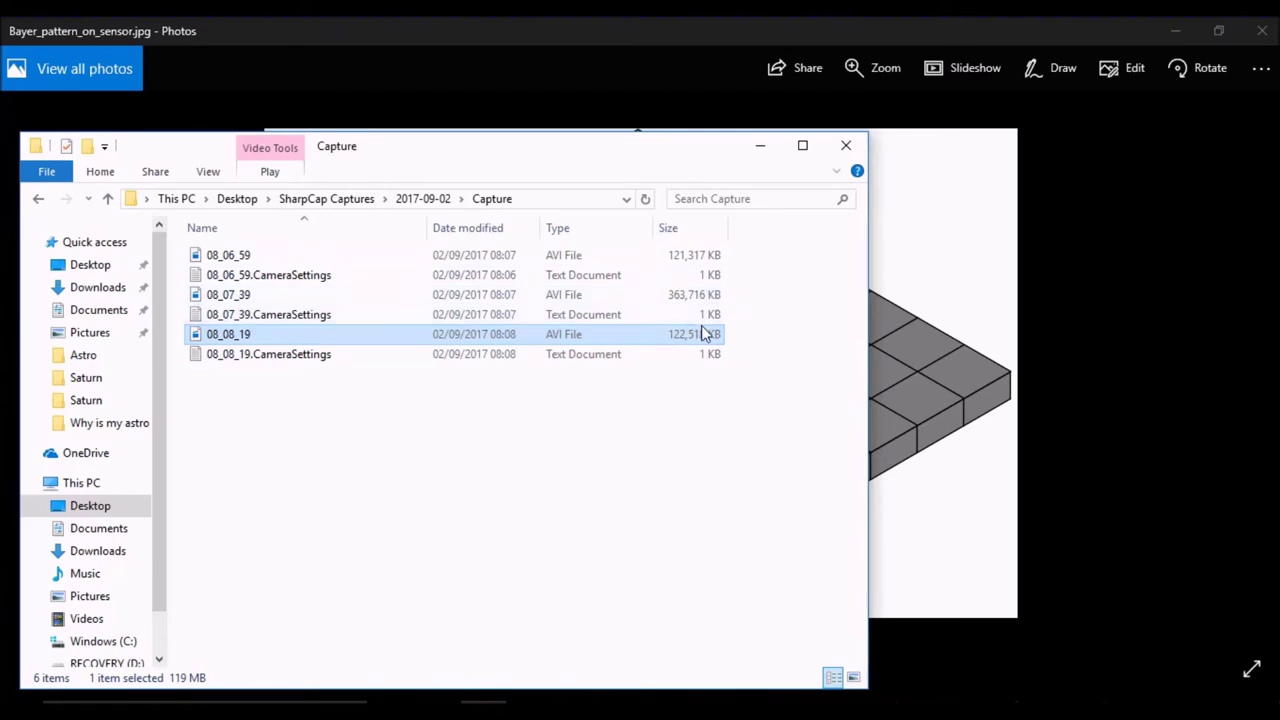
click(703, 258)
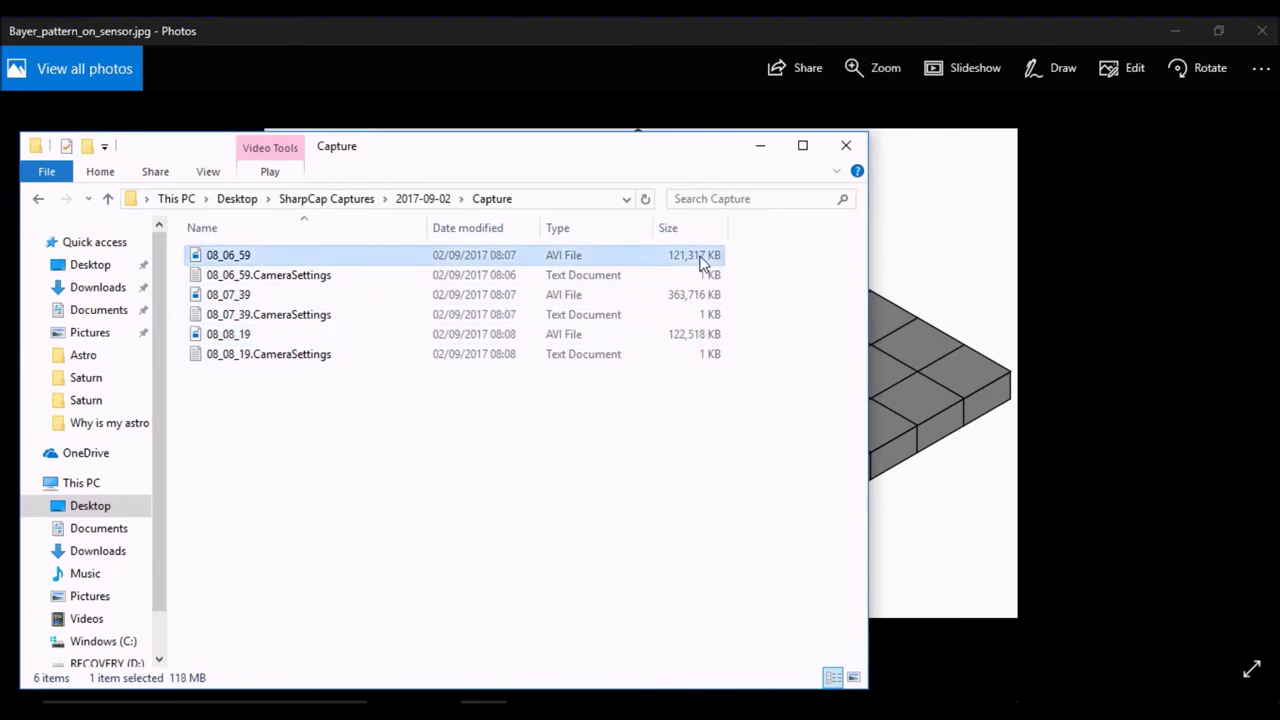
click(700, 300)
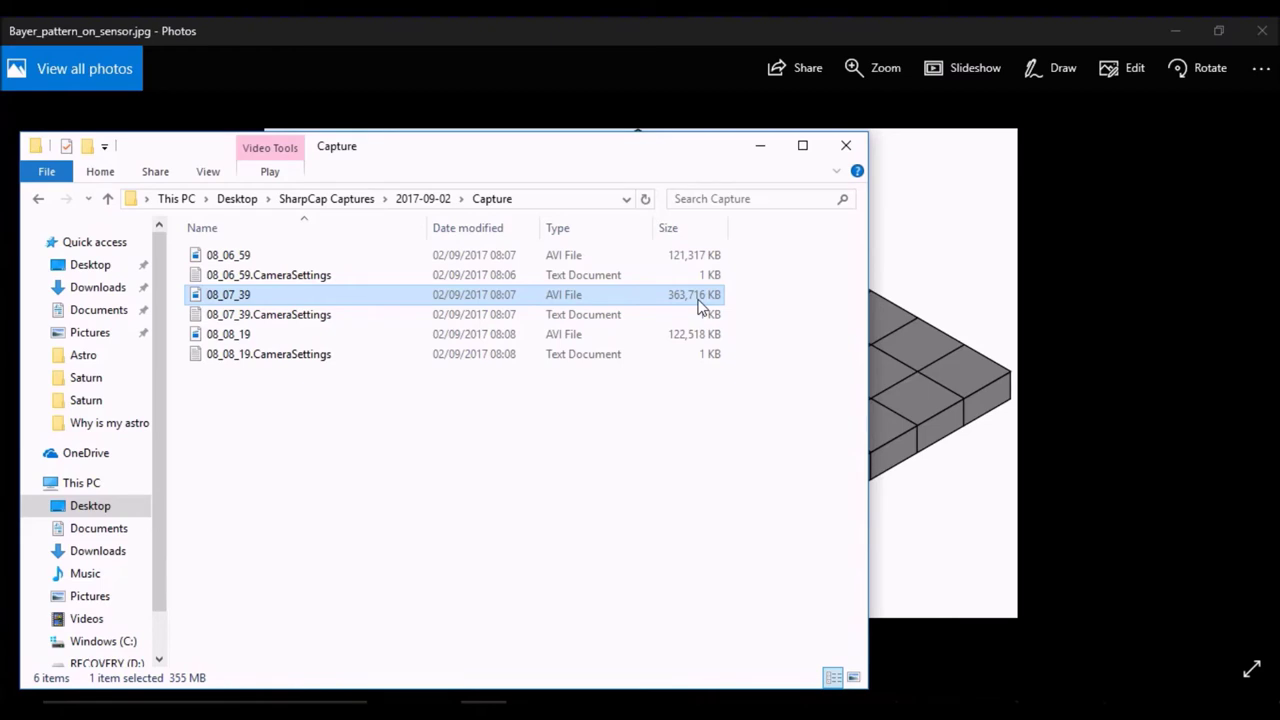
Bring the Bayer mosaic picture forward, then advance to the sensor-profile diagram.
click(1067, 297)
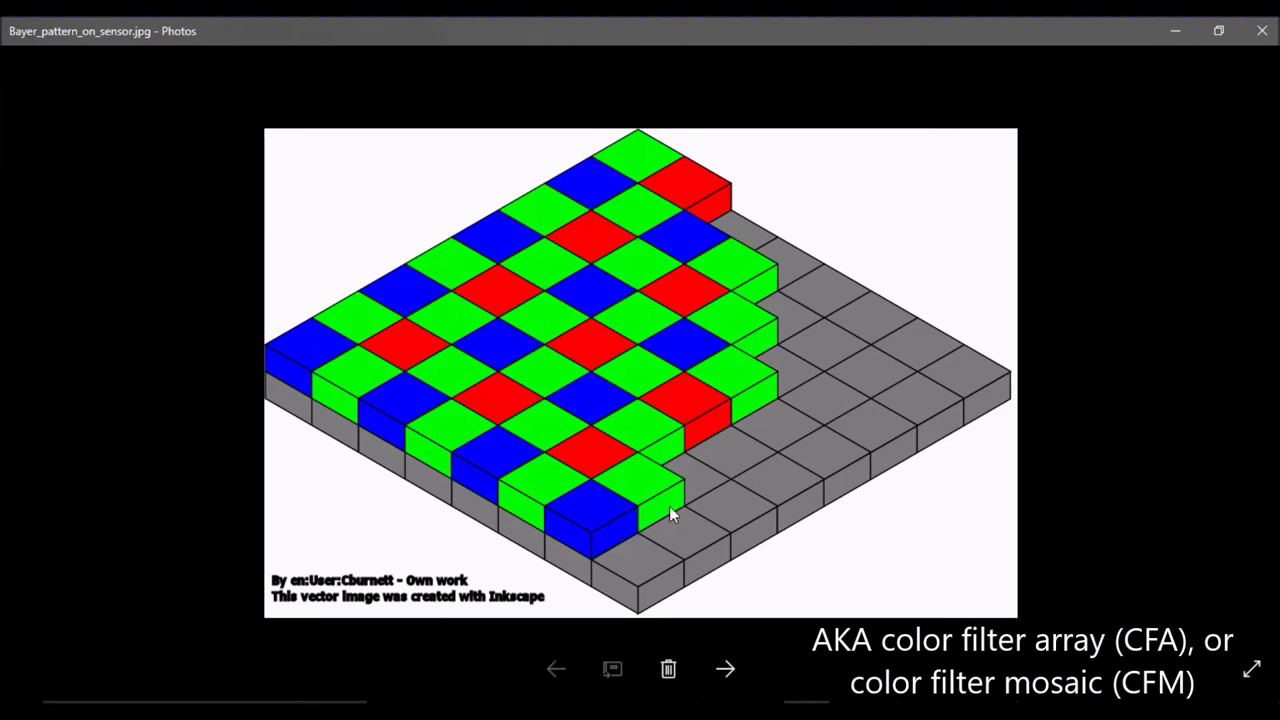
click(727, 668)
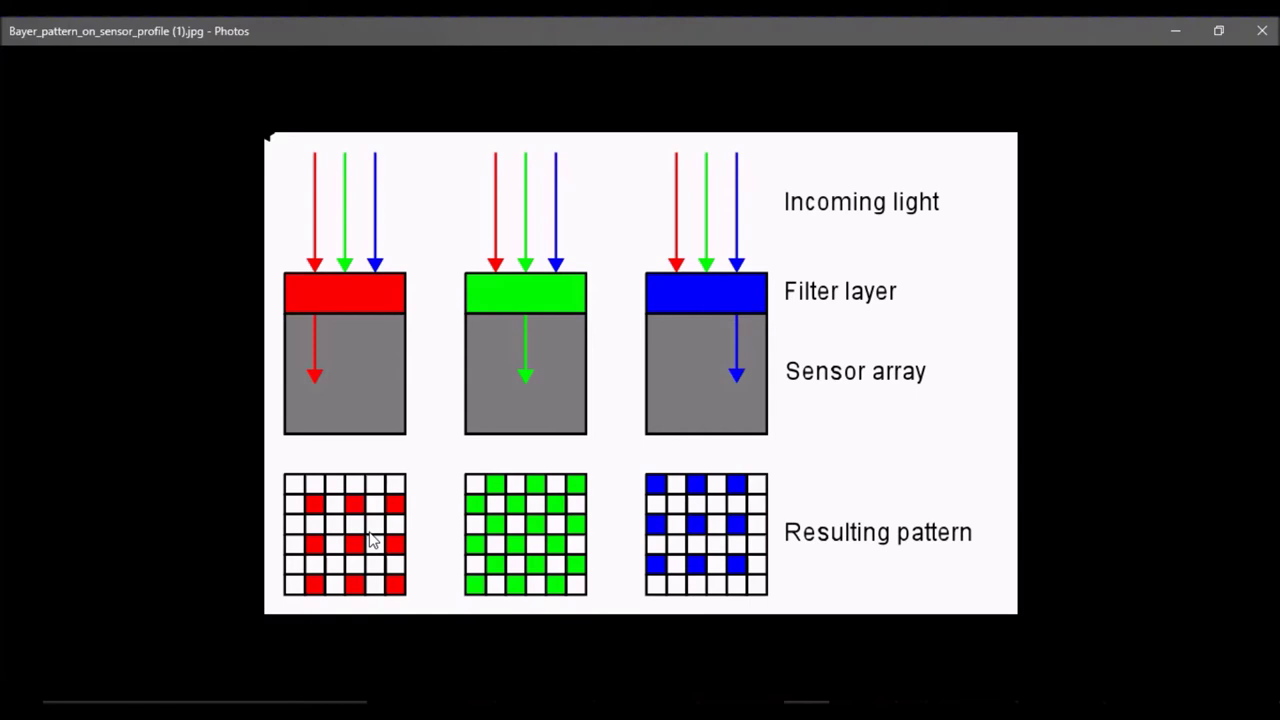
Close the Bayer sensor-profile diagram in Photos to reveal the desktop.
mouse_move(350, 522)
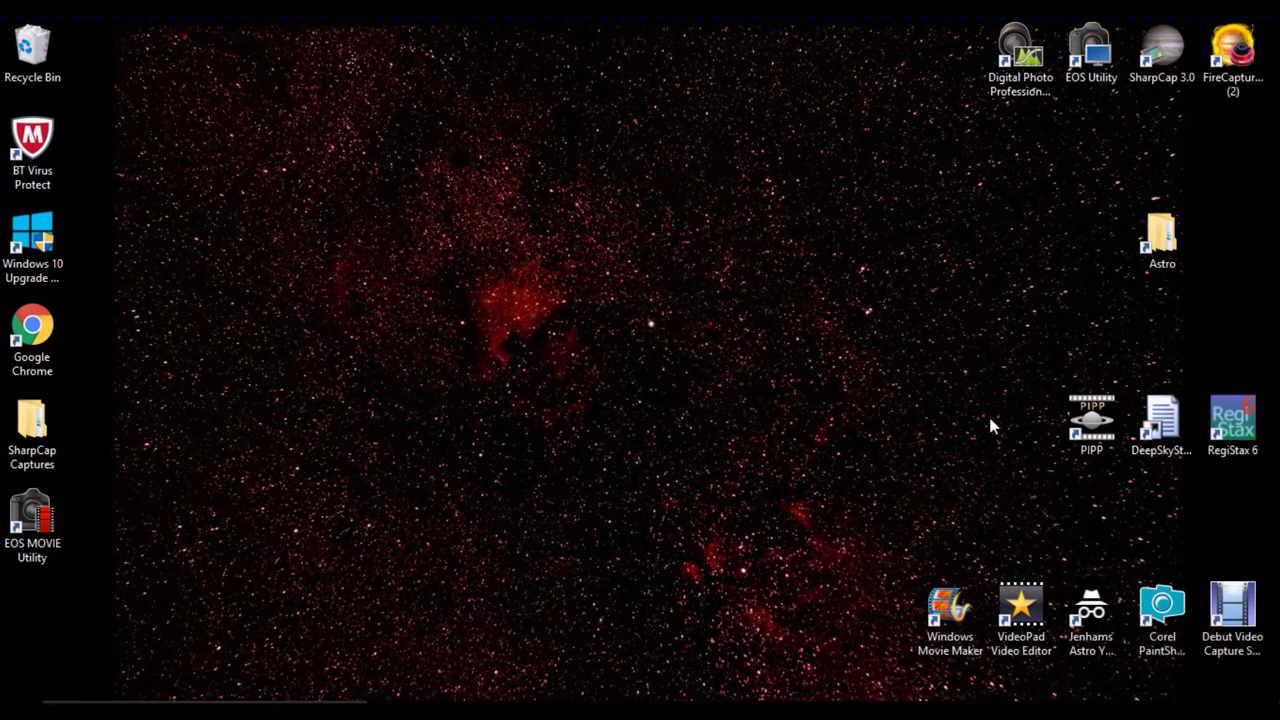
Launch PIPP from its desktop shortcut and position its window at the upper left.
click(1105, 425)
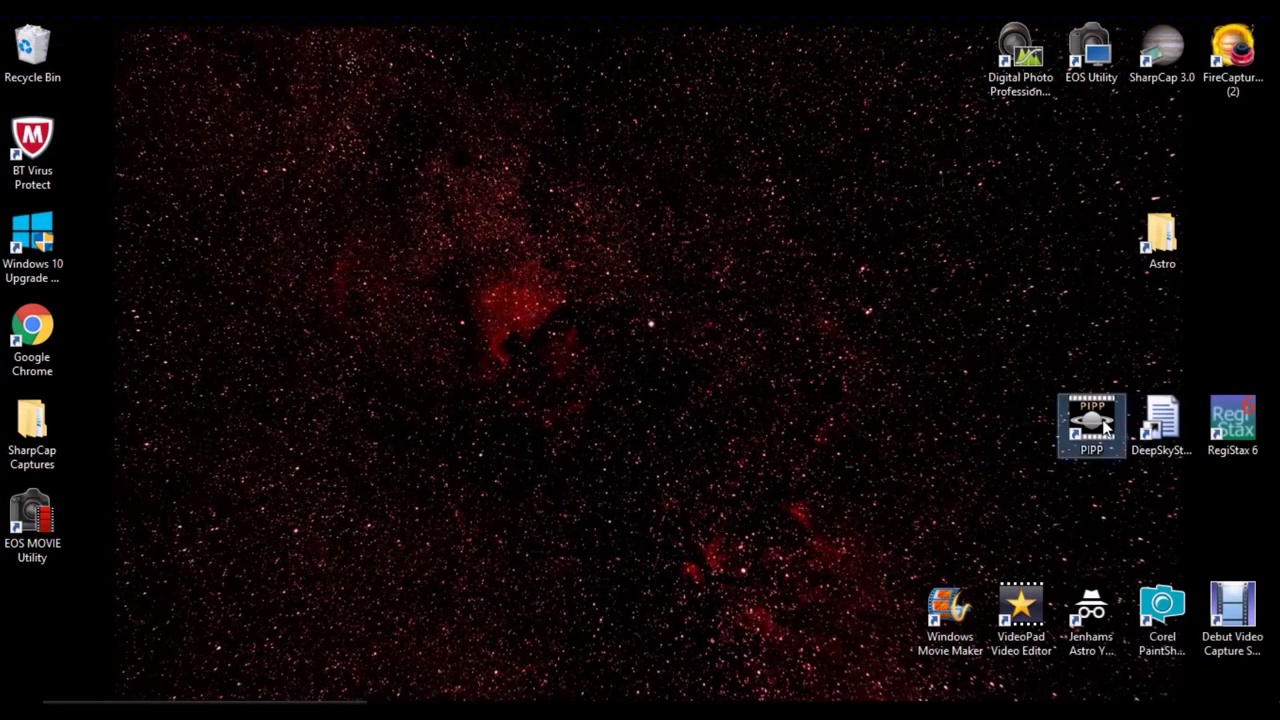
double_click(1105, 425)
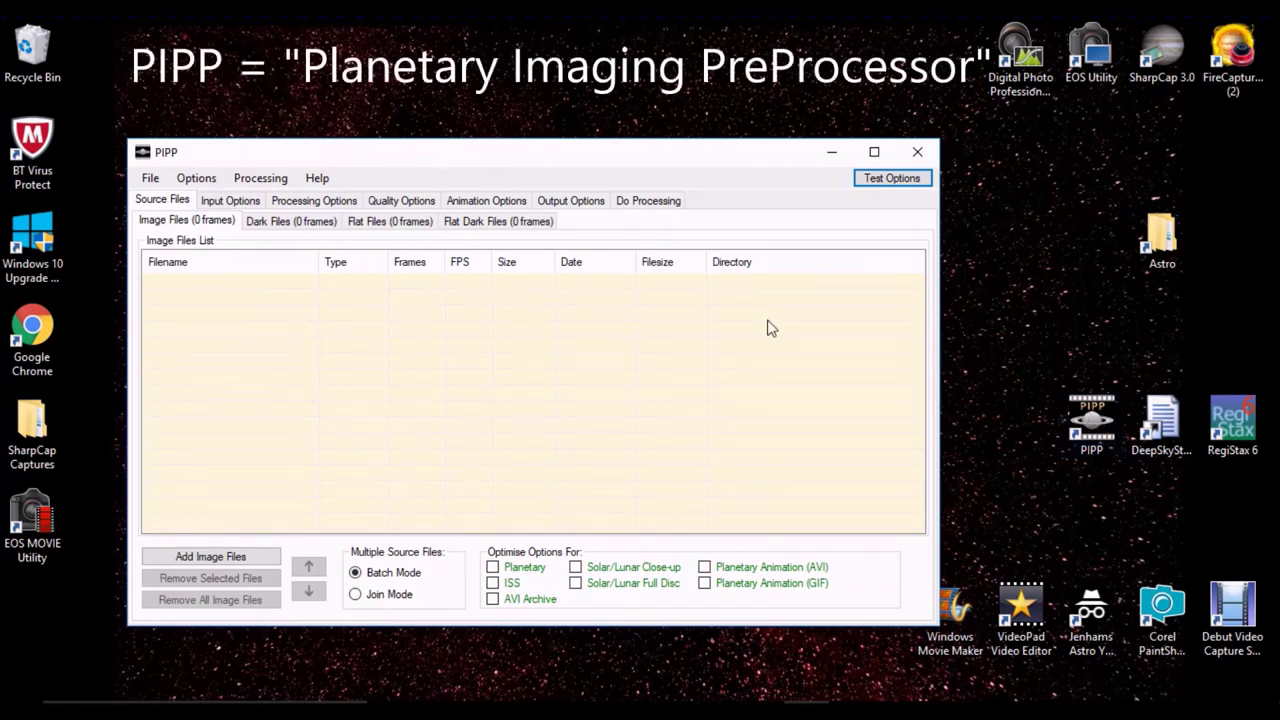
drag(553, 162, 442, 116)
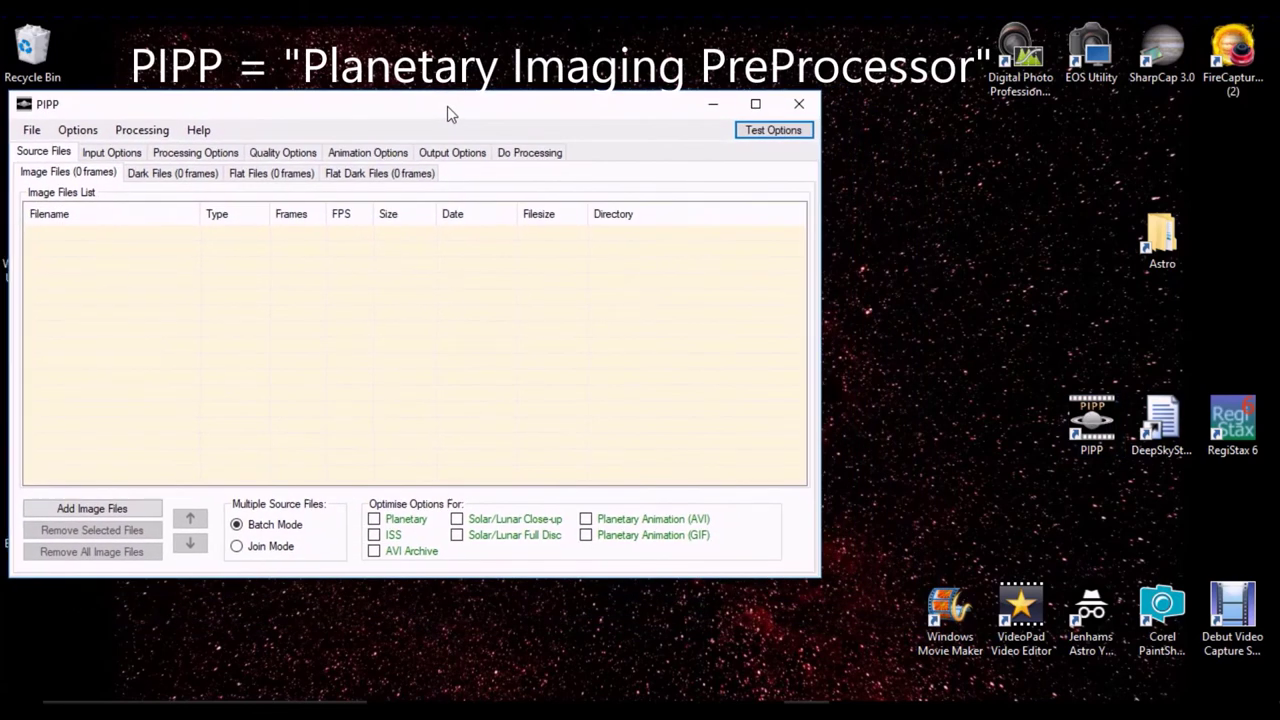
click(32, 132)
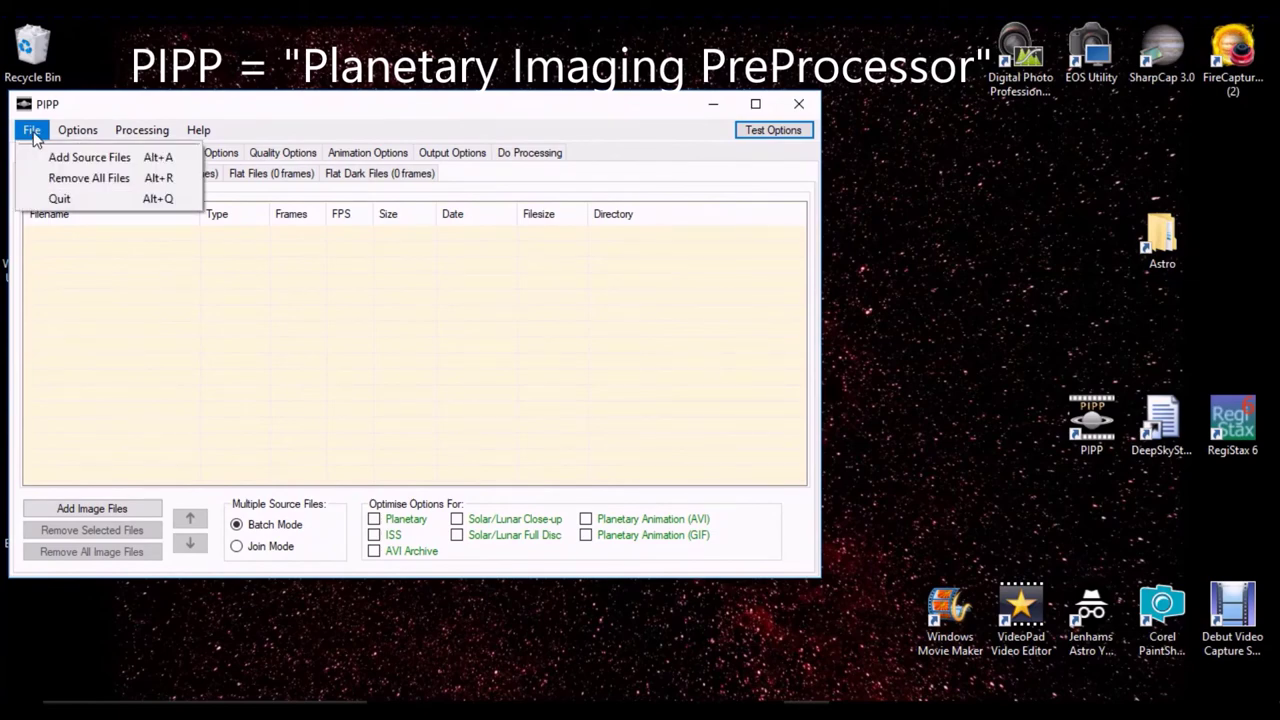
Add the Saturn video 20_53_15.avi as a source file and show the Input Options page.
click(80, 157)
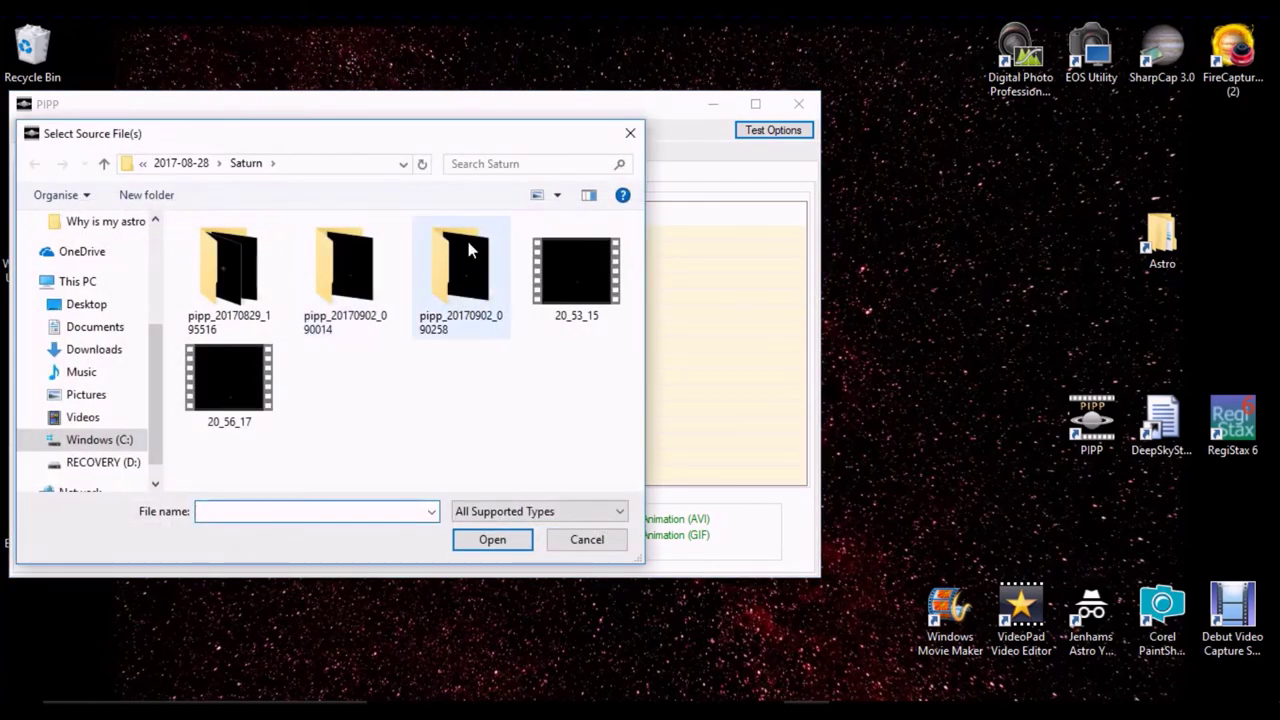
click(563, 262)
click(491, 542)
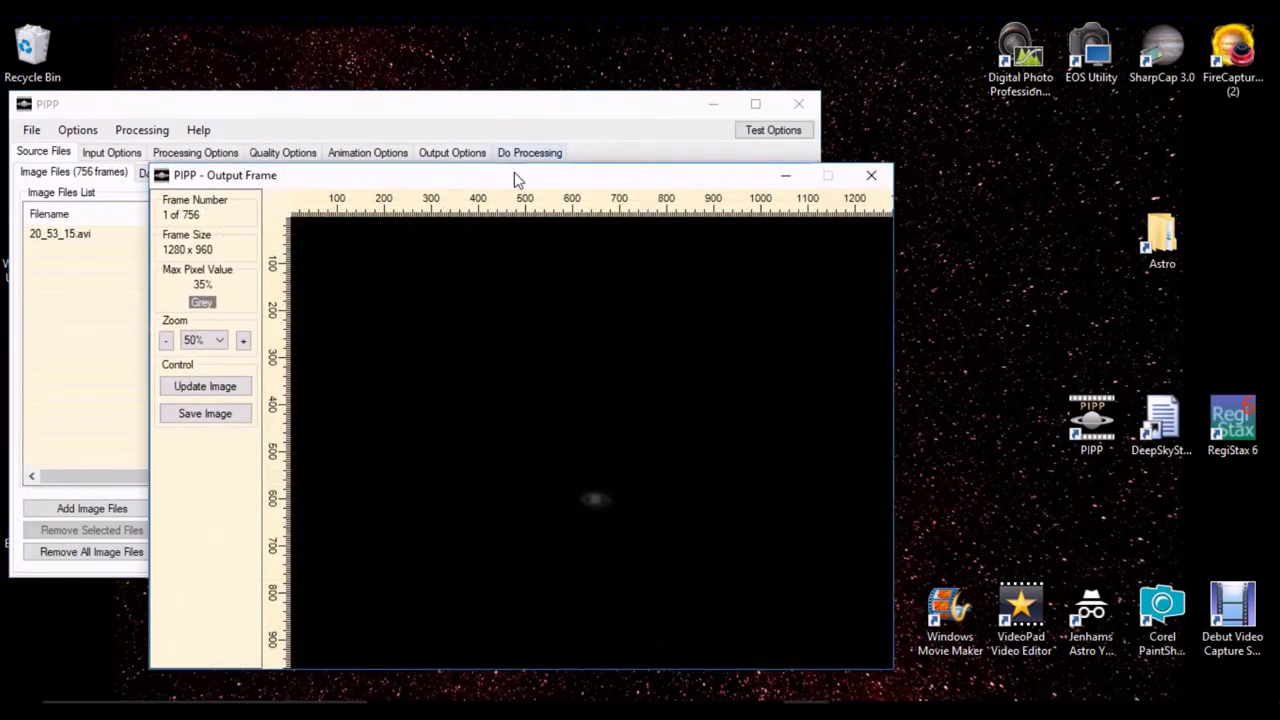
drag(520, 183, 893, 212)
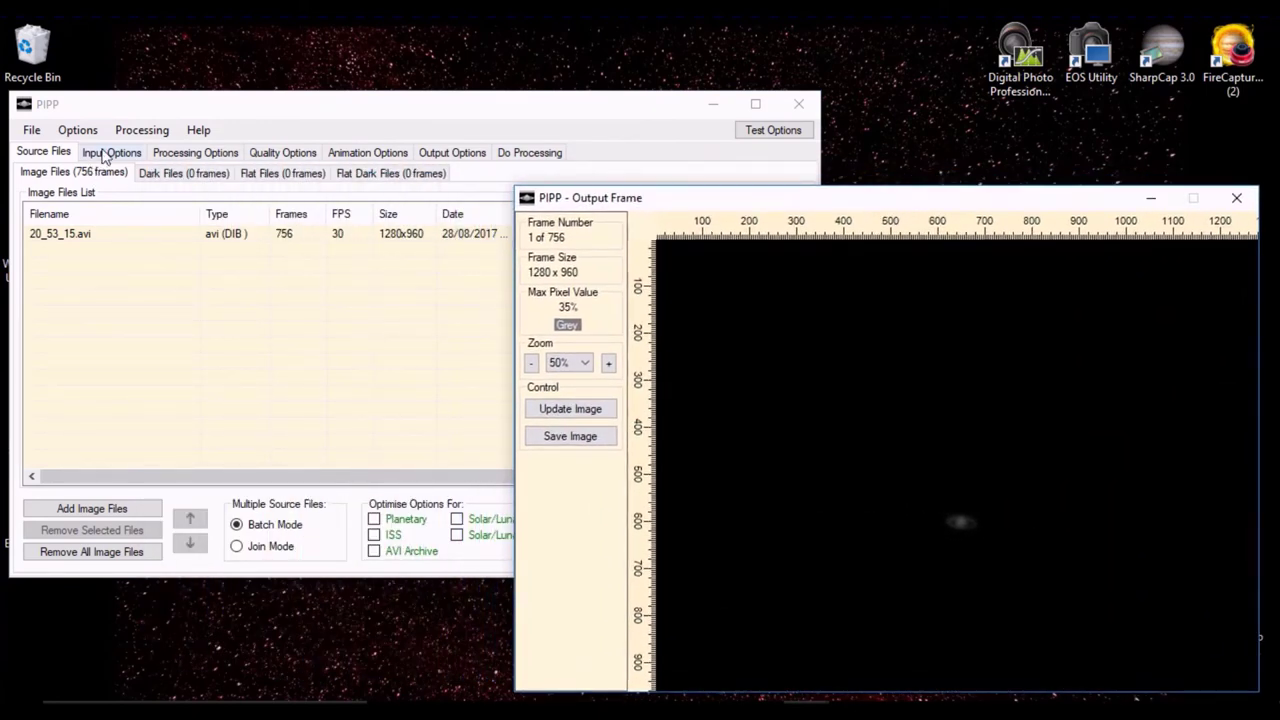
click(105, 156)
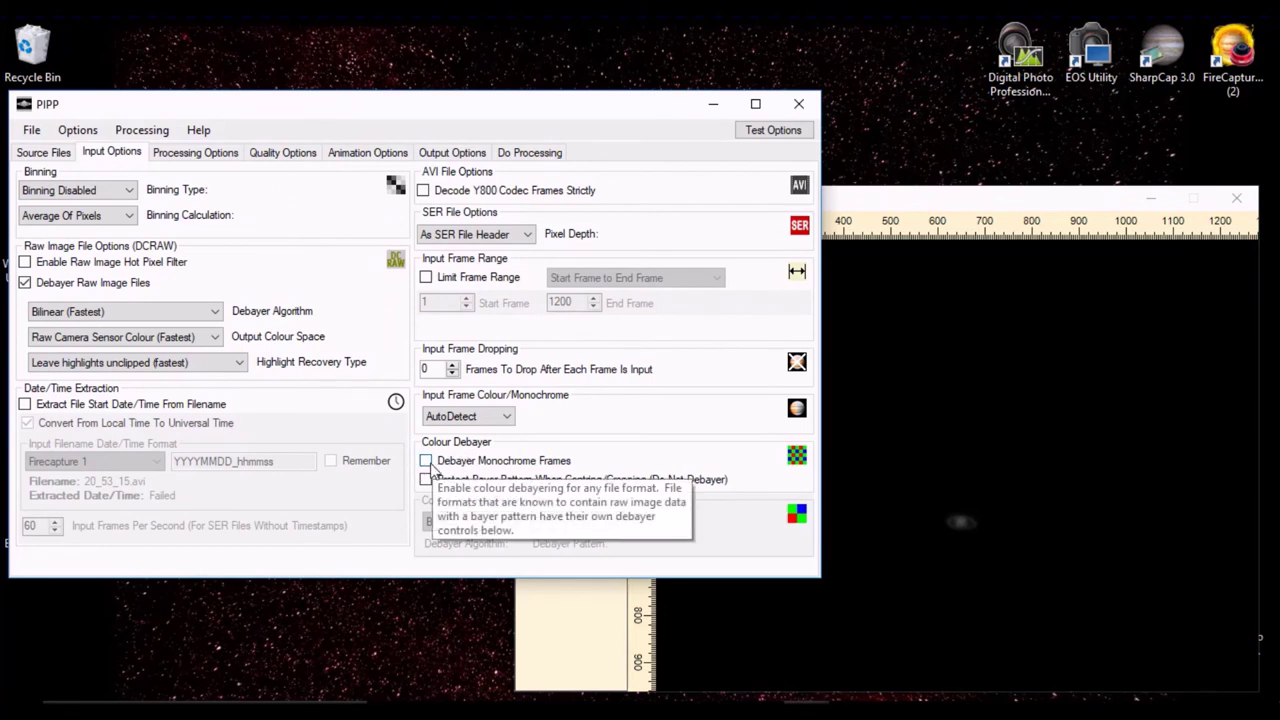
Enable Debayer Monochrome Frames, keeping the Bilinear algorithm and GBRG Bayer pattern.
click(426, 461)
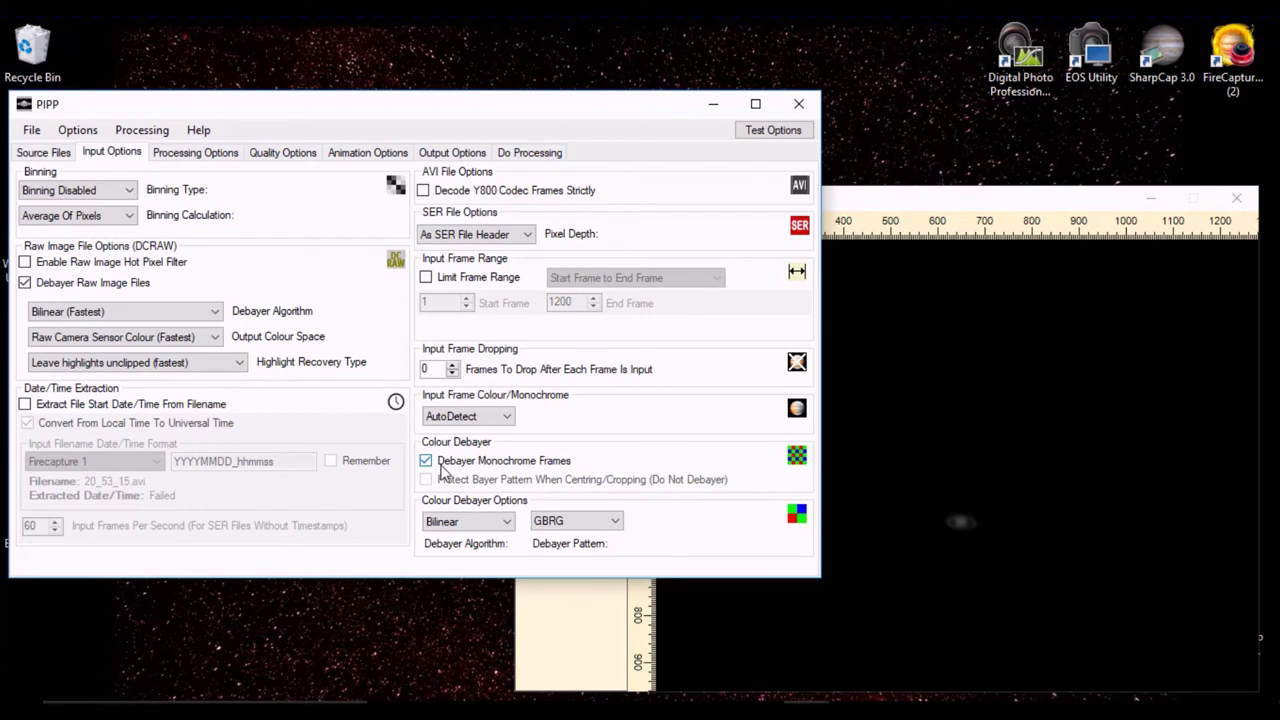
click(508, 524)
click(478, 536)
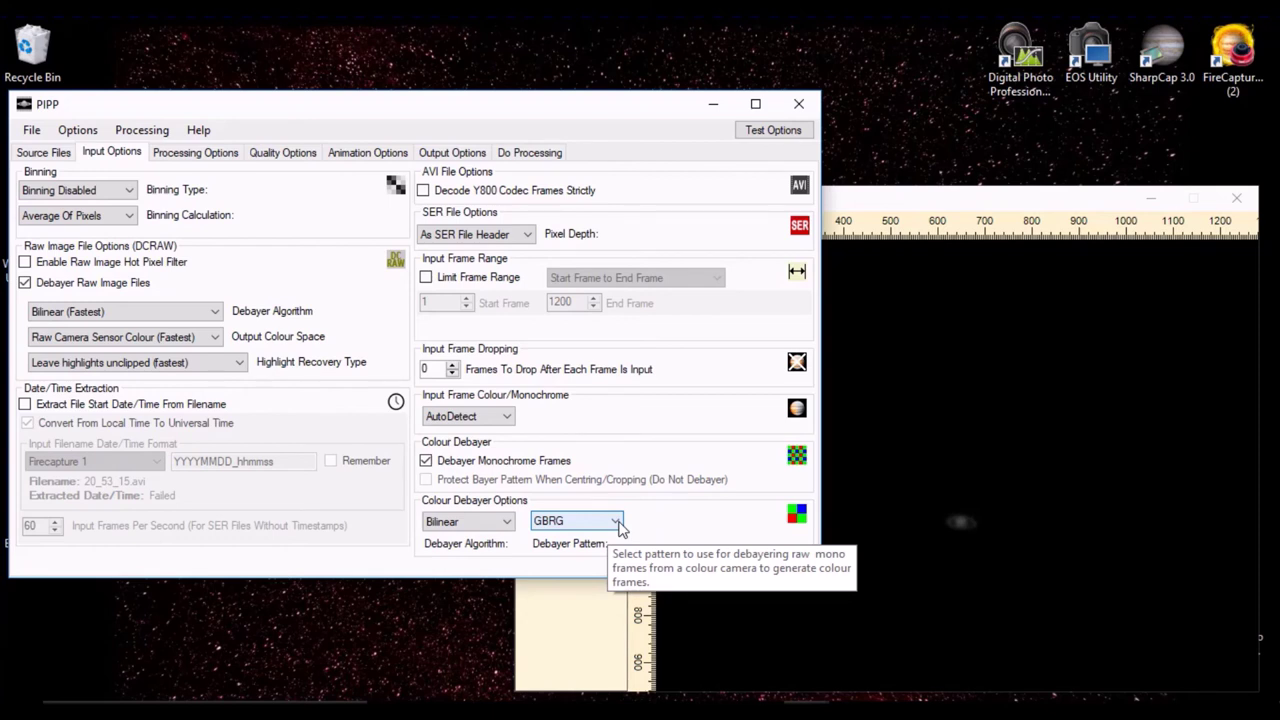
click(618, 527)
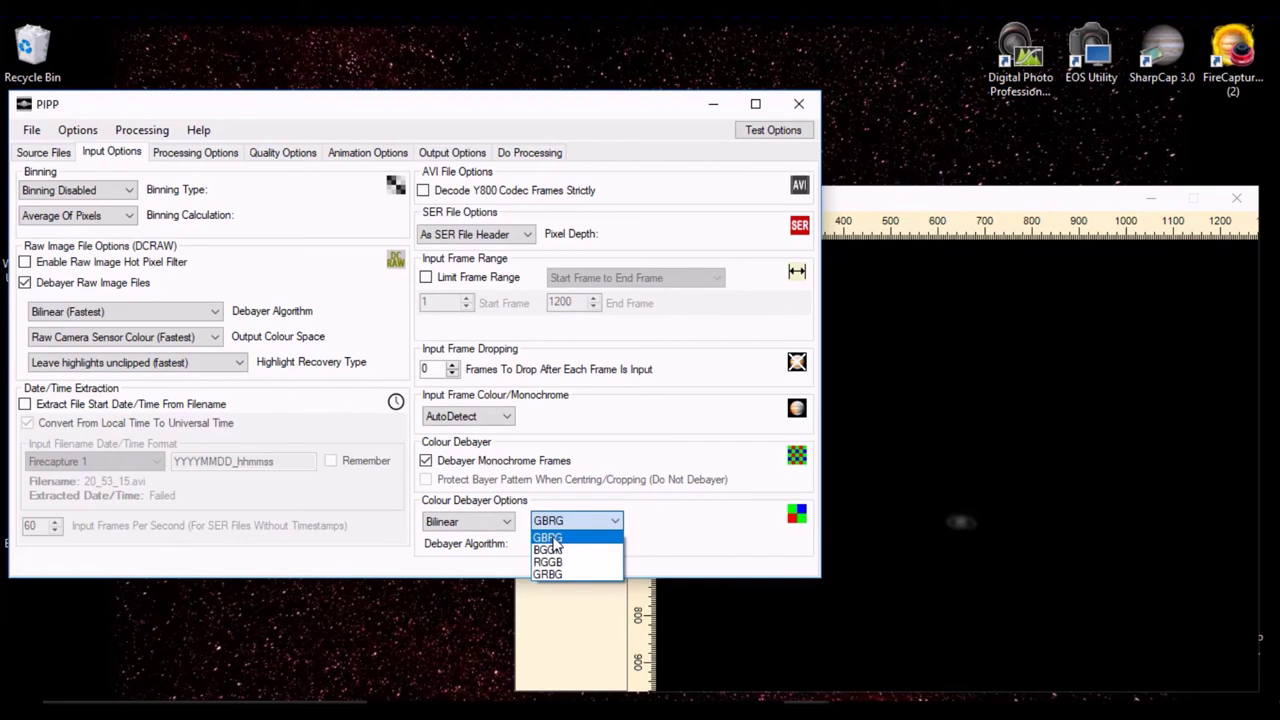
click(555, 541)
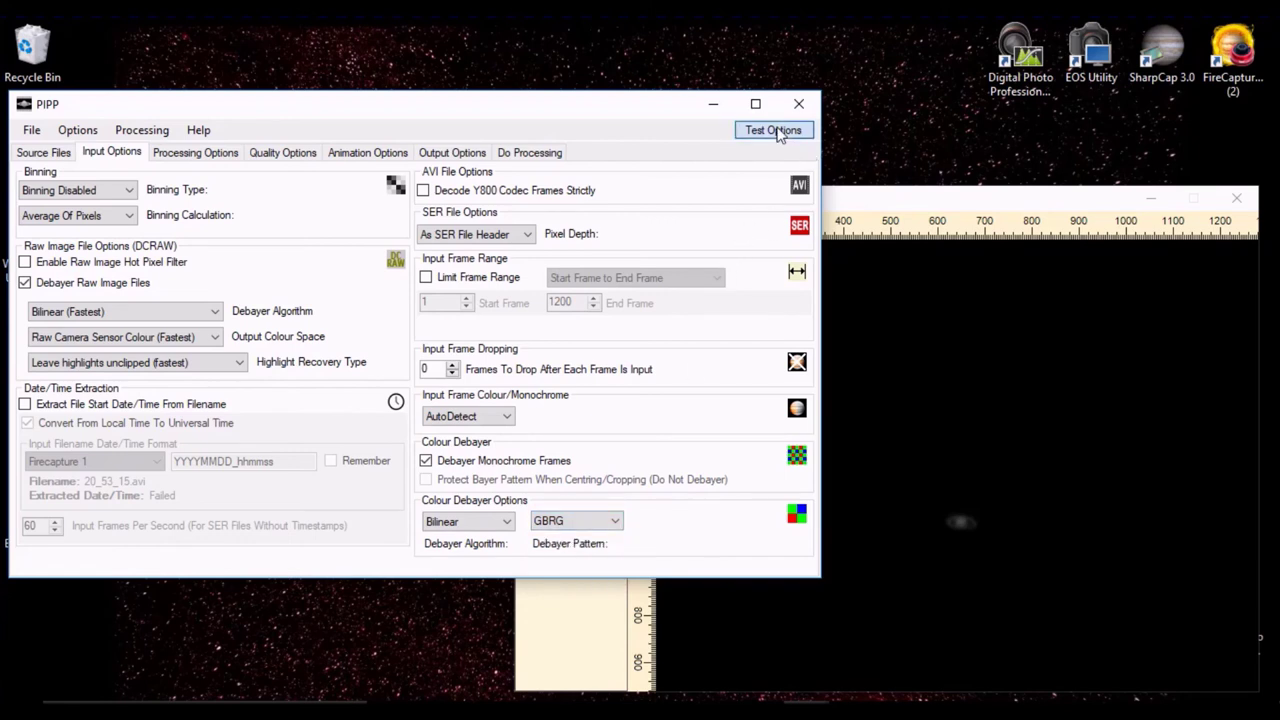
Preview a test frame with the current Bayer pattern, then again with BGGR.
click(773, 131)
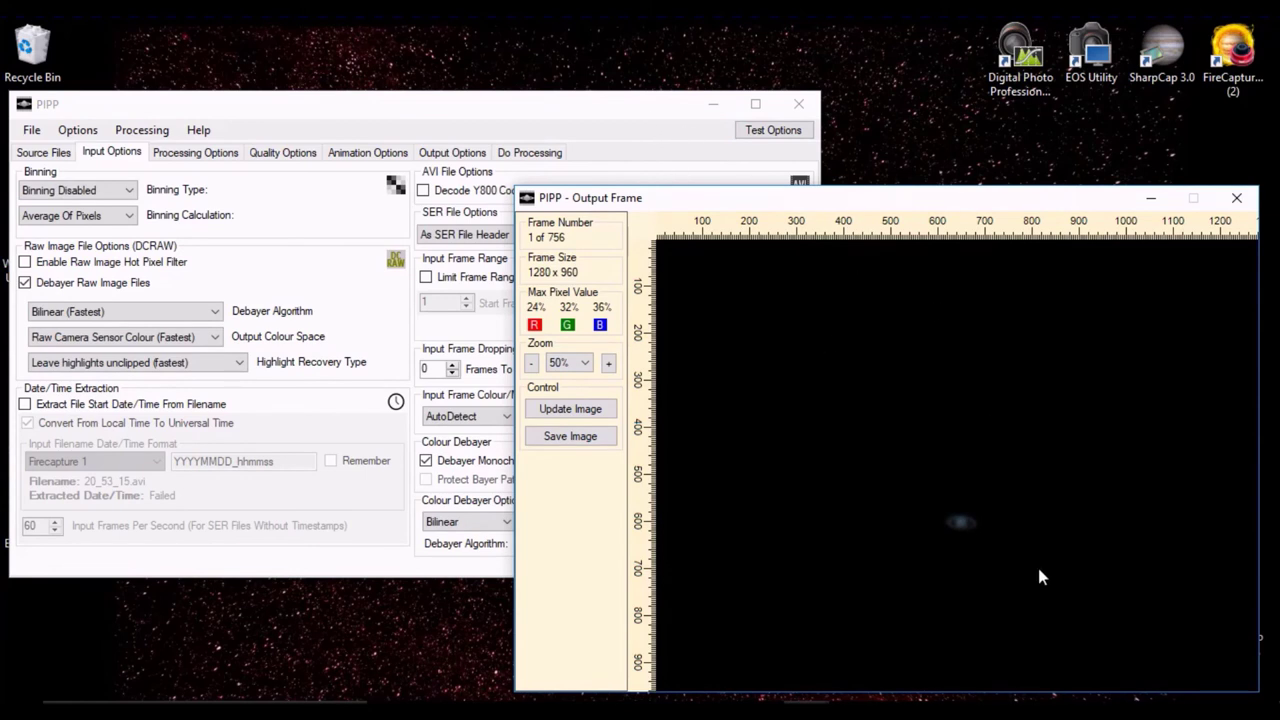
click(617, 112)
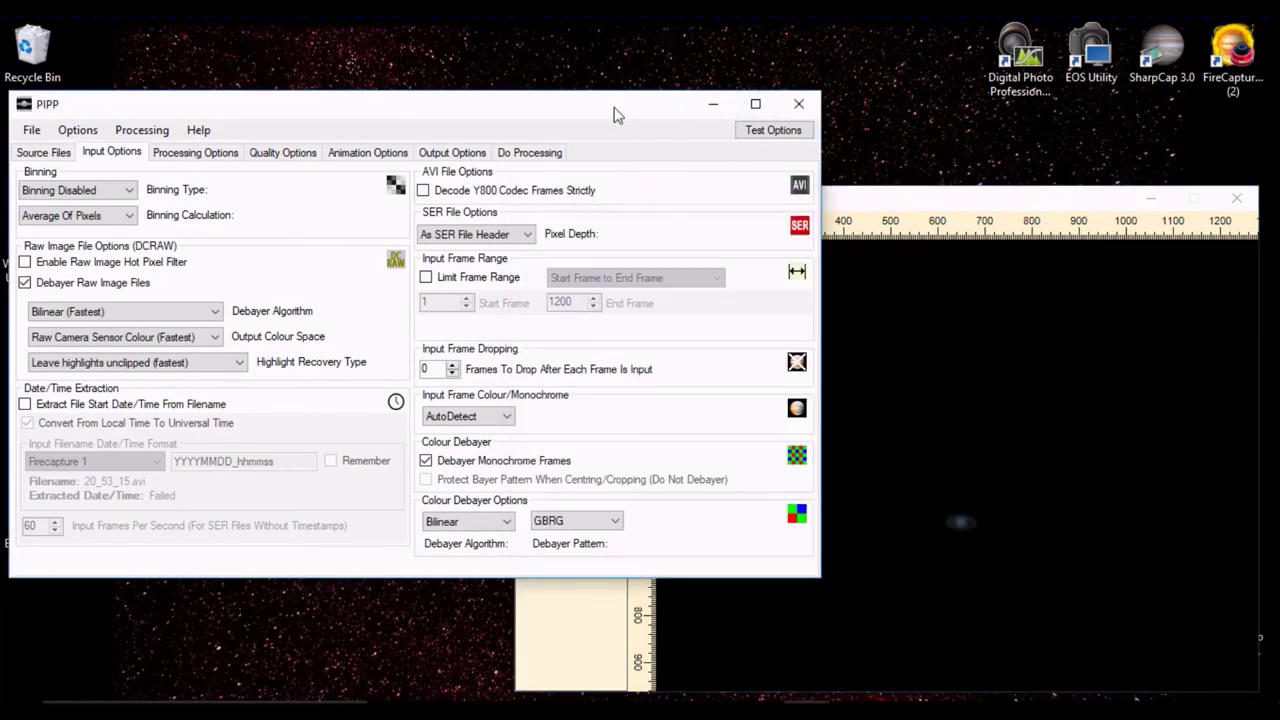
click(600, 521)
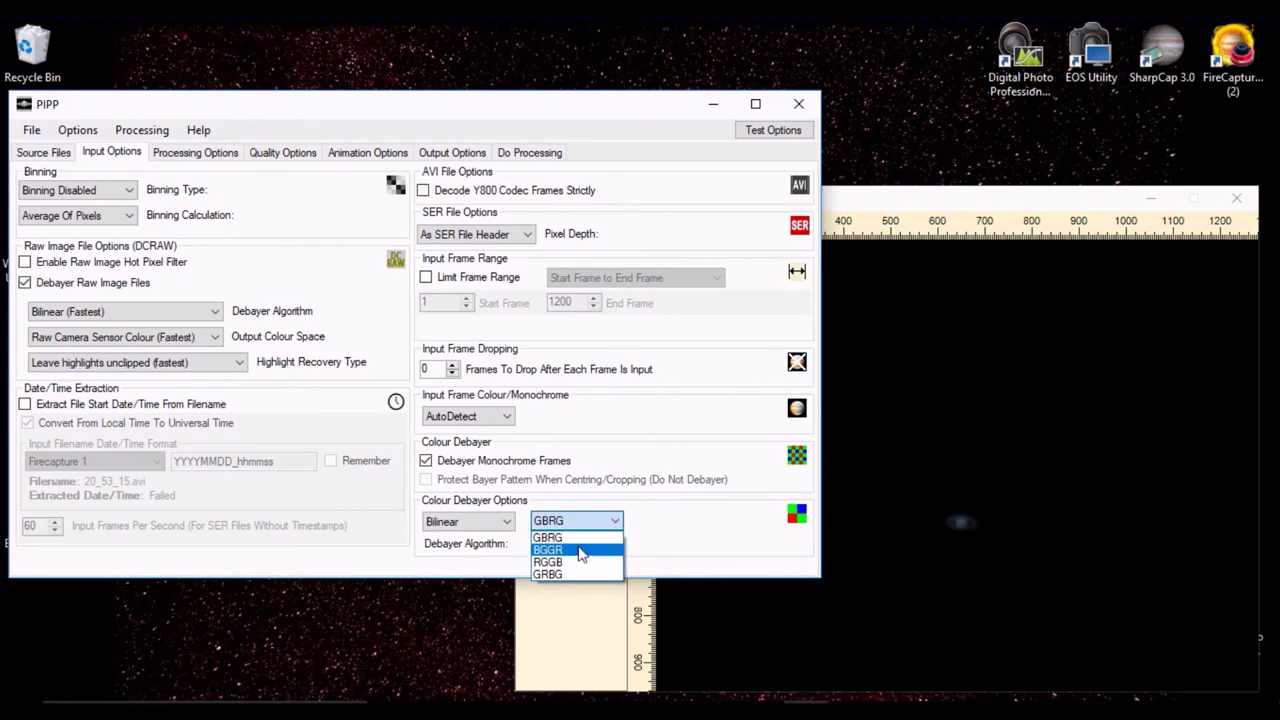
click(581, 551)
click(779, 134)
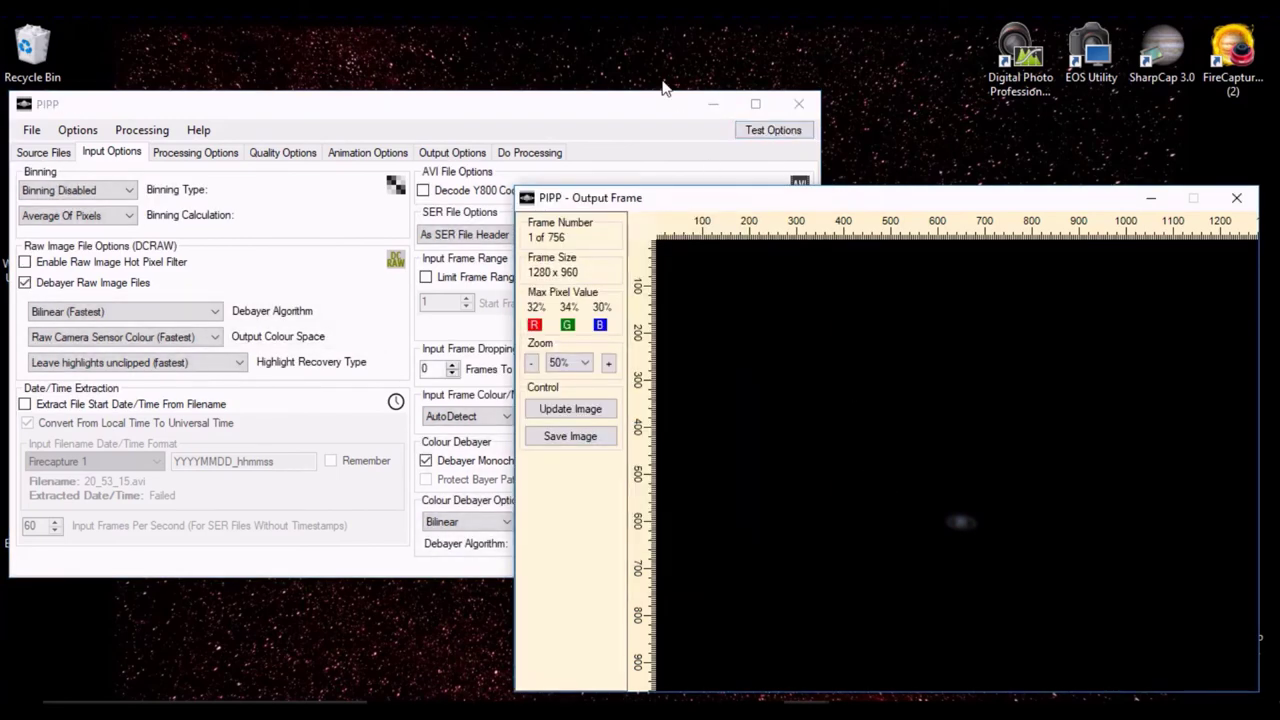
Switch the Bayer pattern to GRBG and preview Saturn's test frame in natural colour.
click(630, 127)
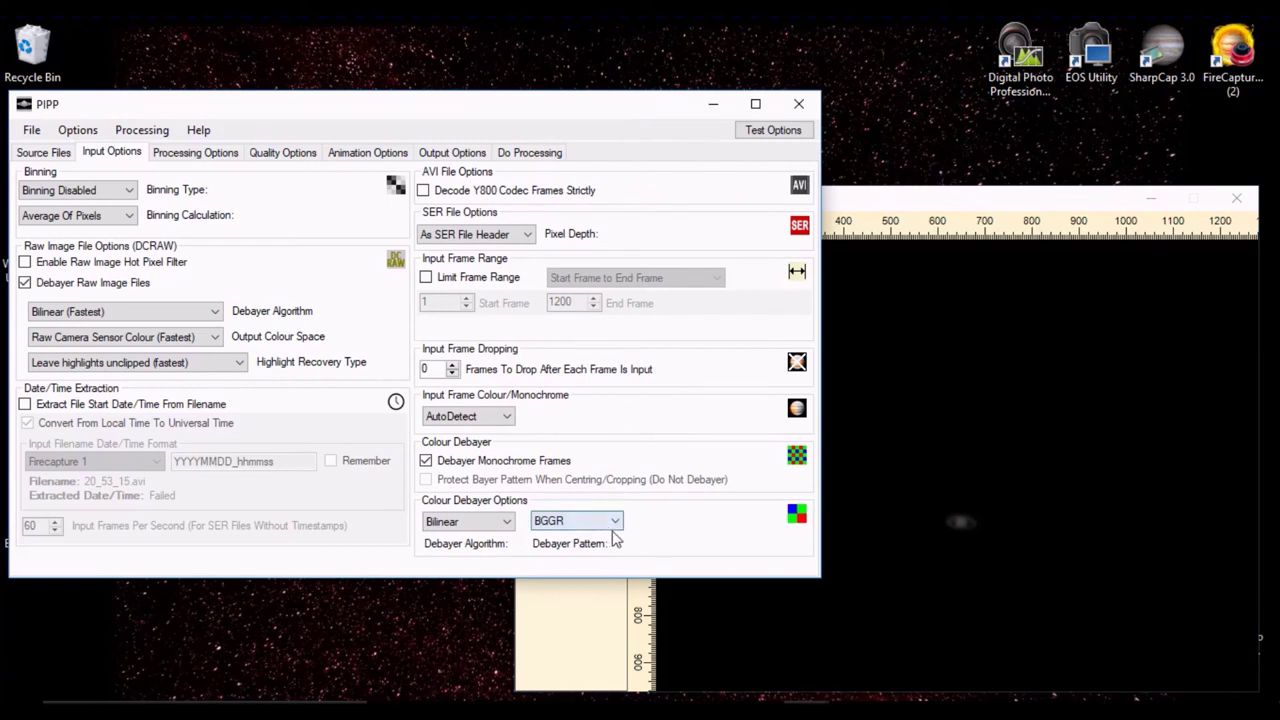
click(617, 523)
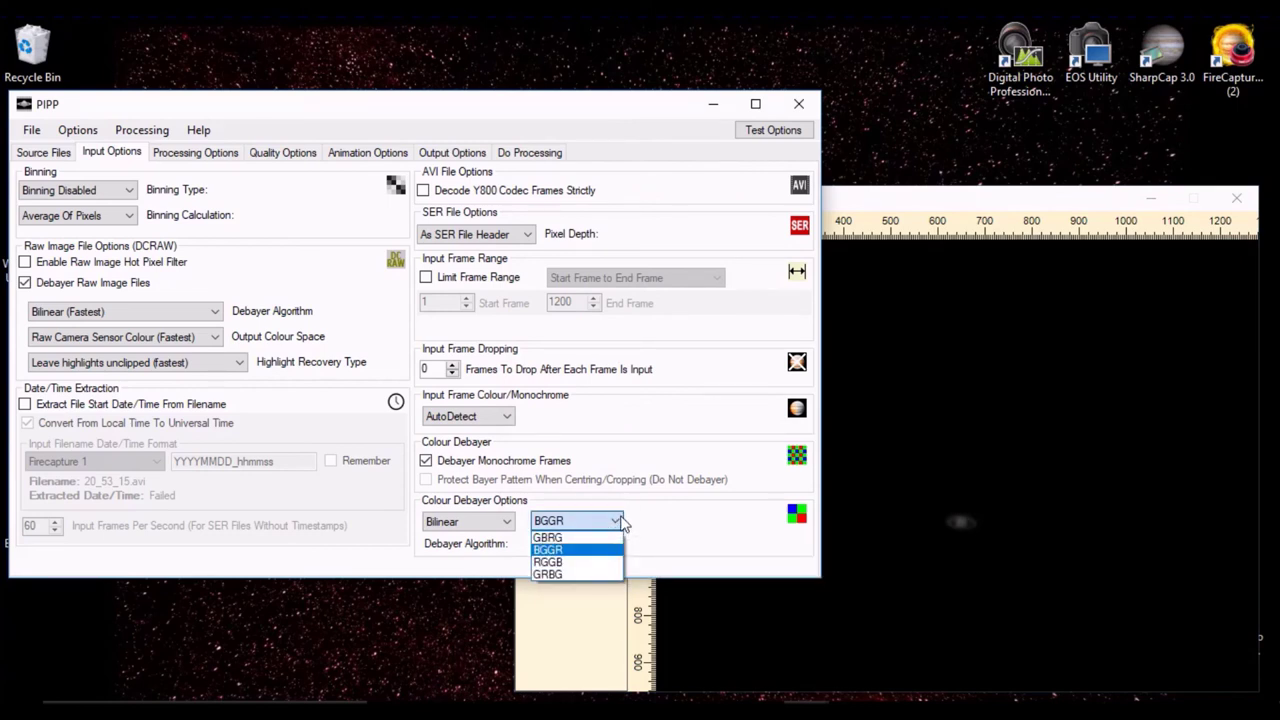
click(567, 575)
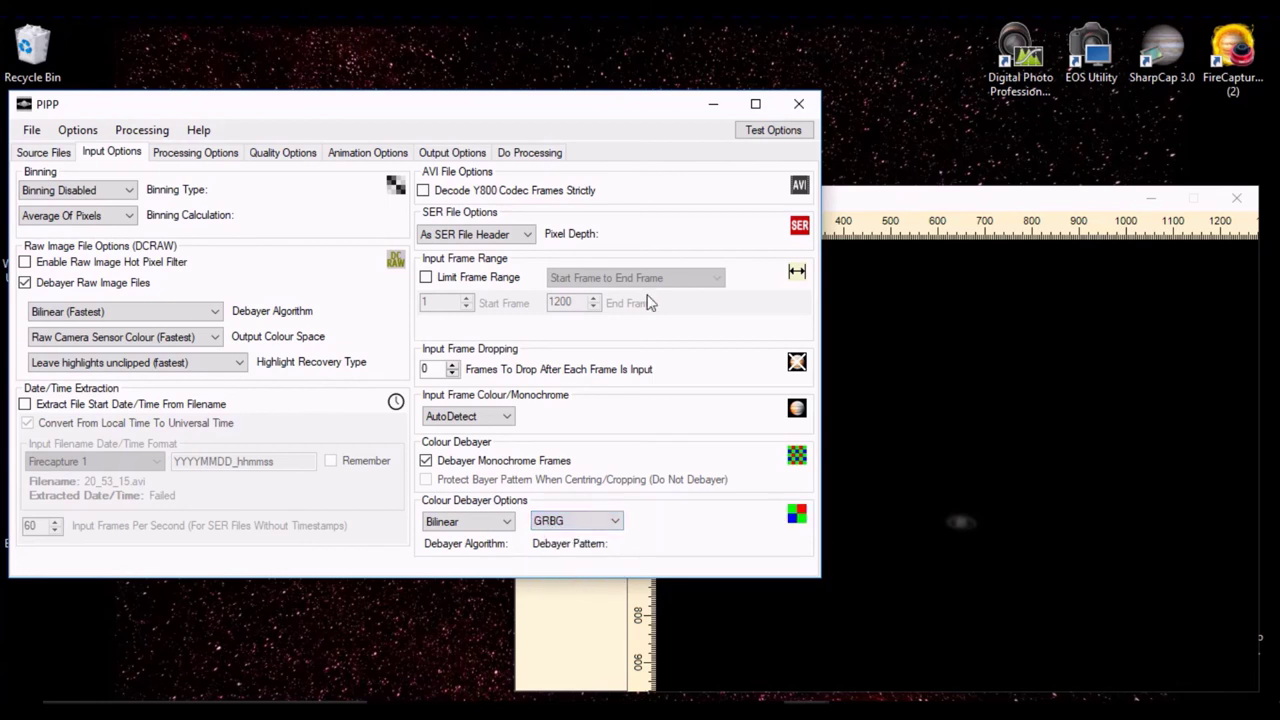
click(770, 130)
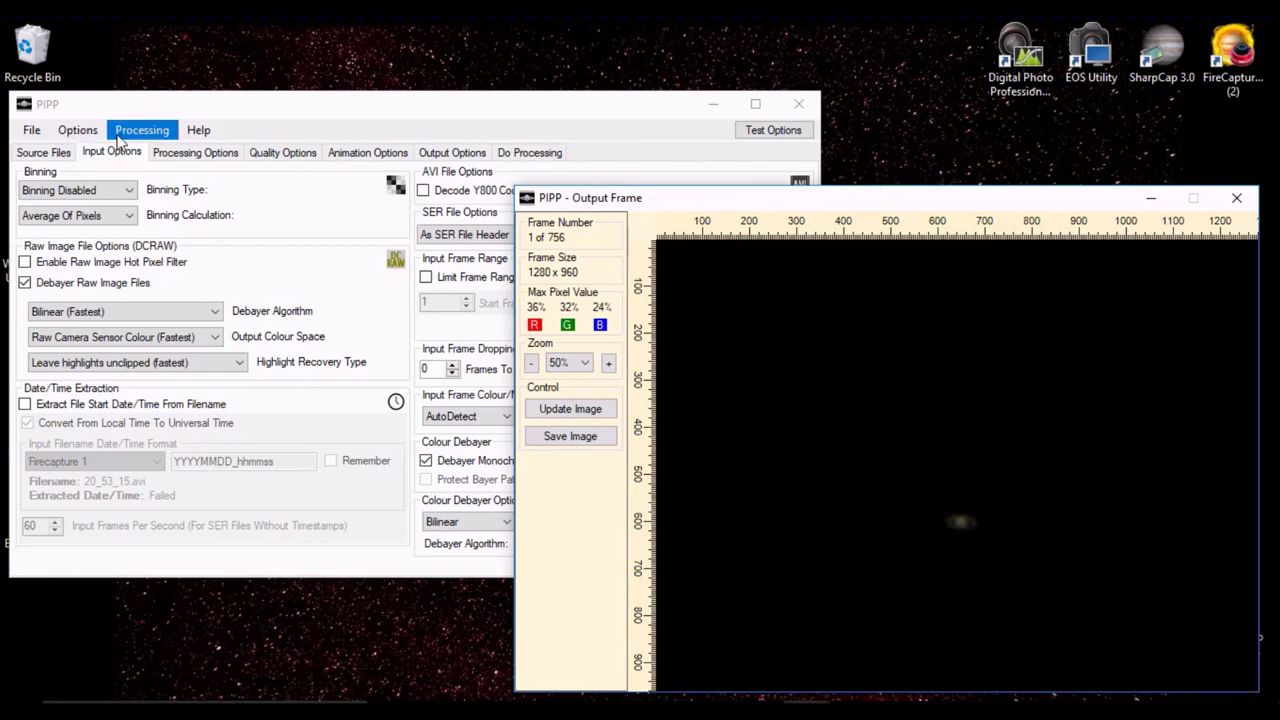
Process all 756 Saturn frames into a colour AVI and open the output folder.
click(531, 152)
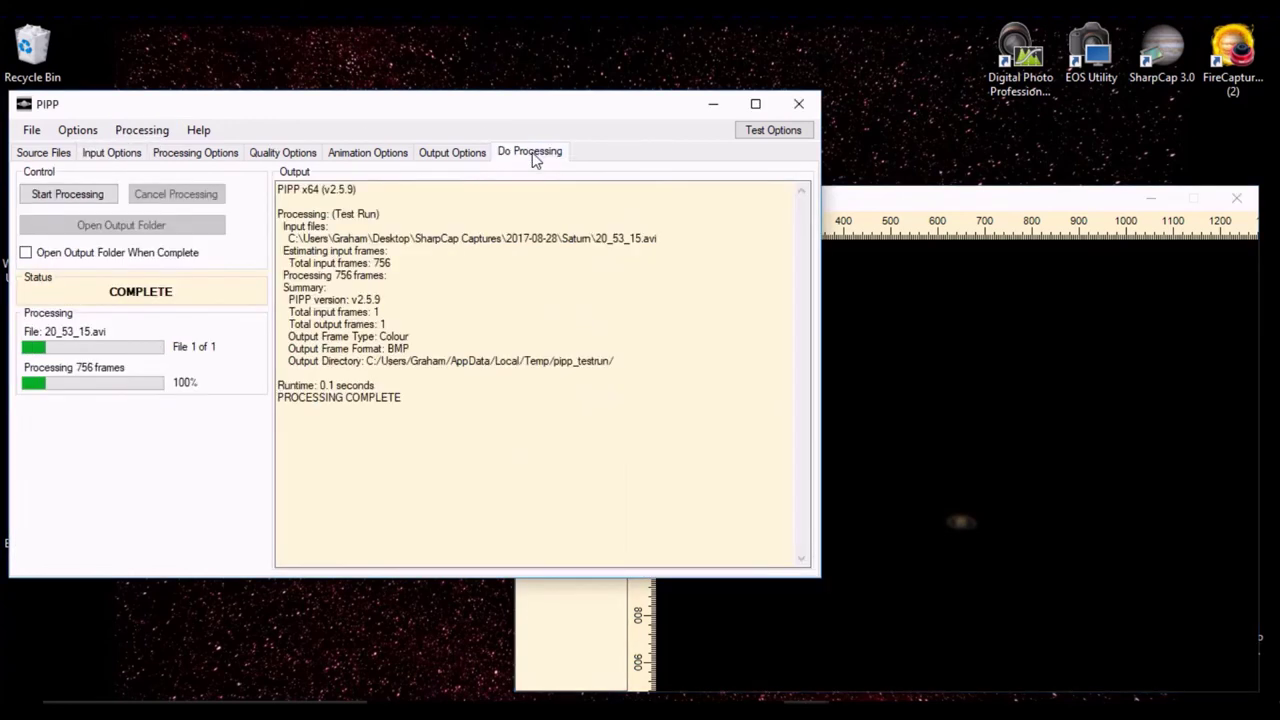
click(72, 194)
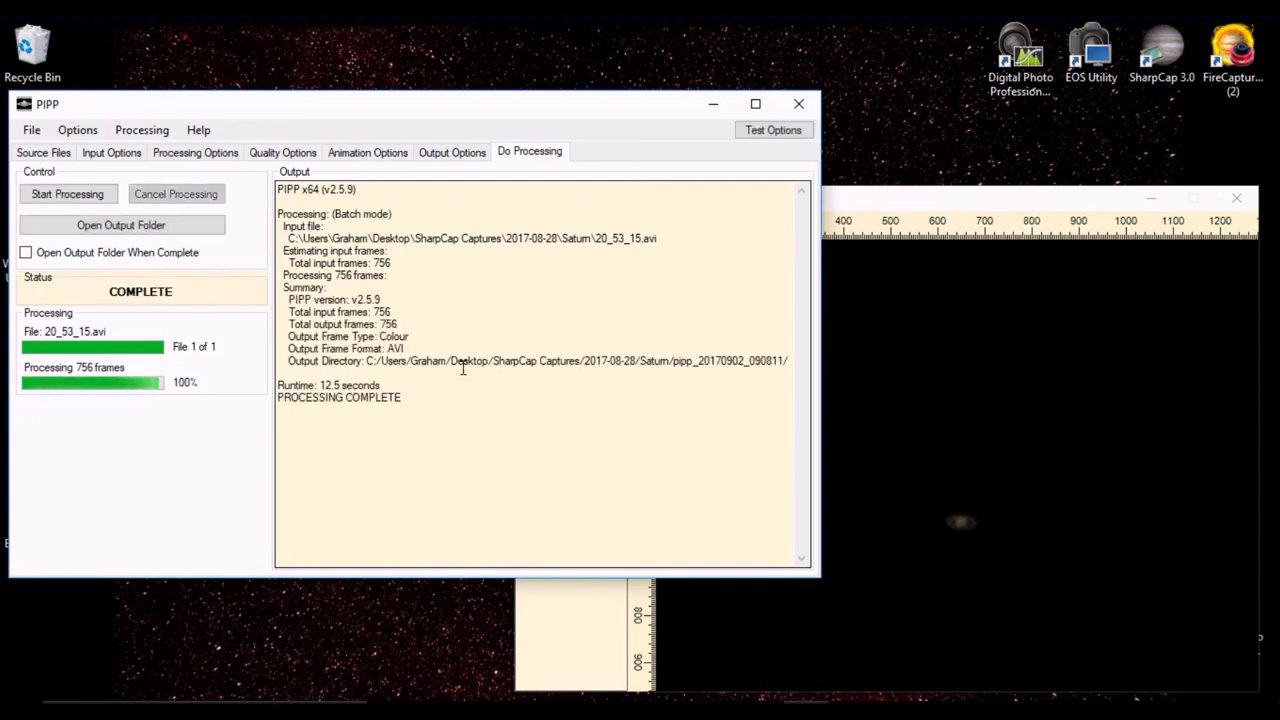
click(122, 226)
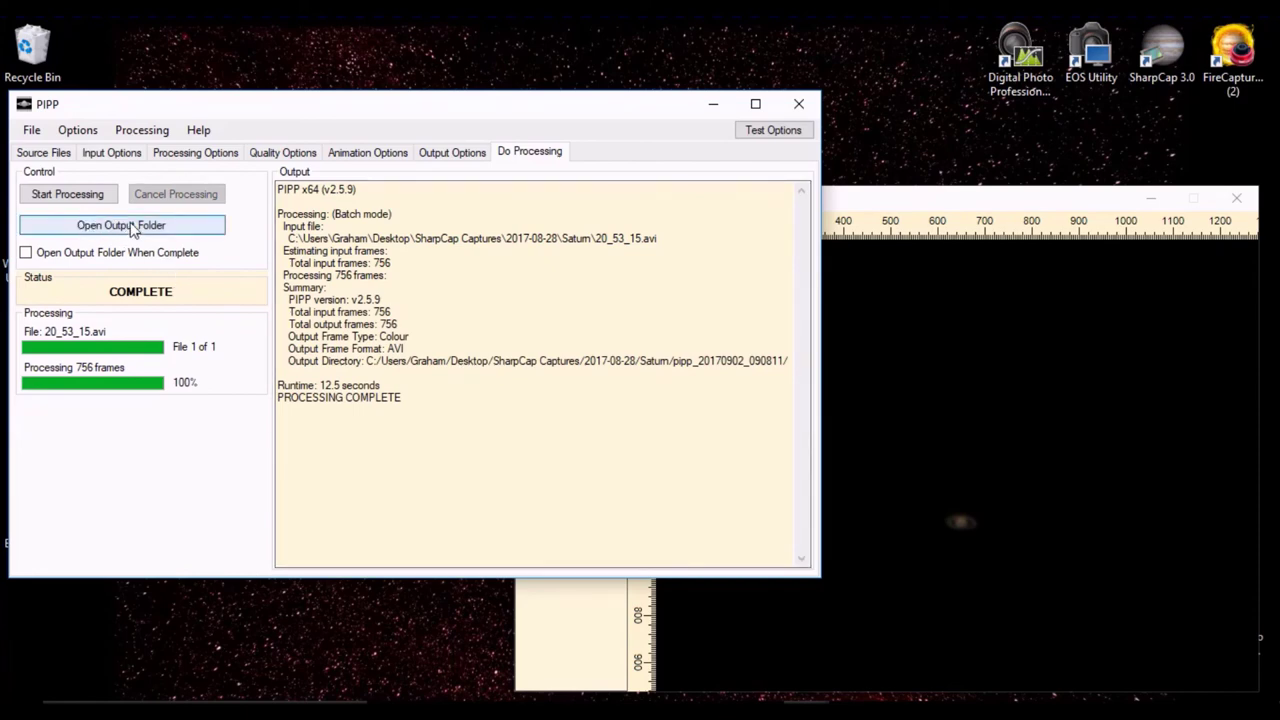
Play the processed 20_53_15_pipp video from the pipp_20170902_090811 folder.
double_click(388, 172)
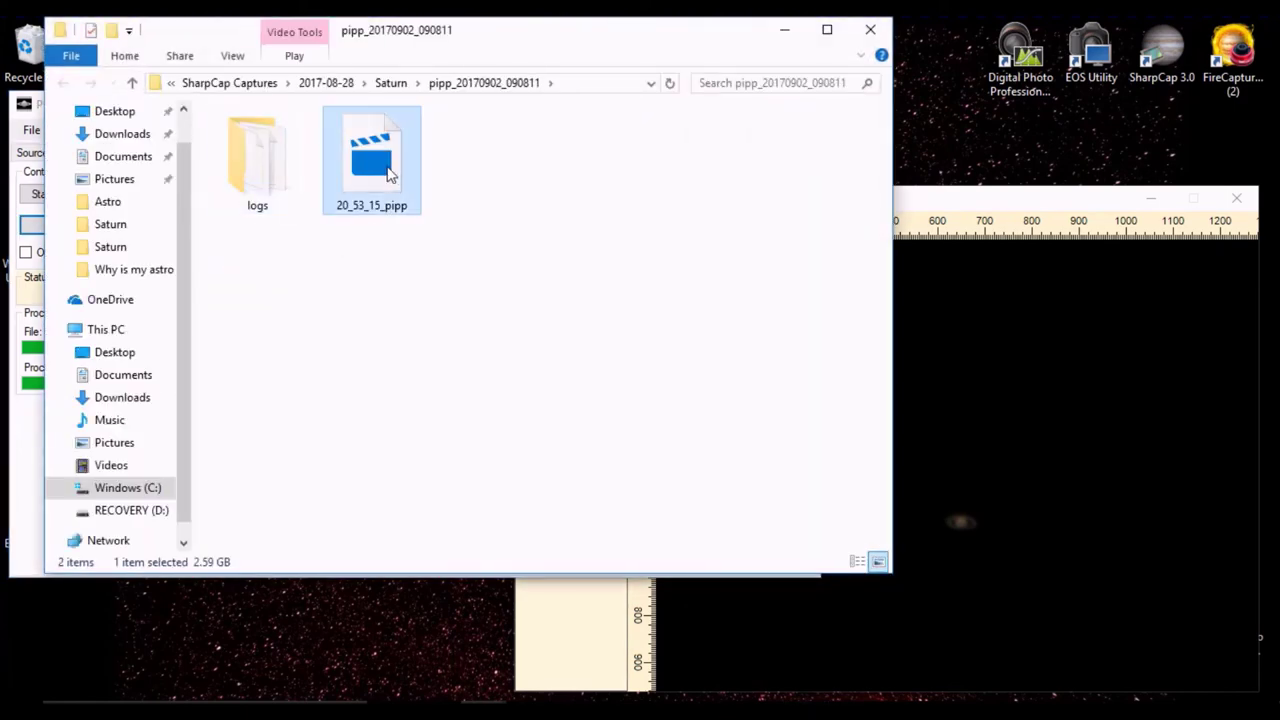